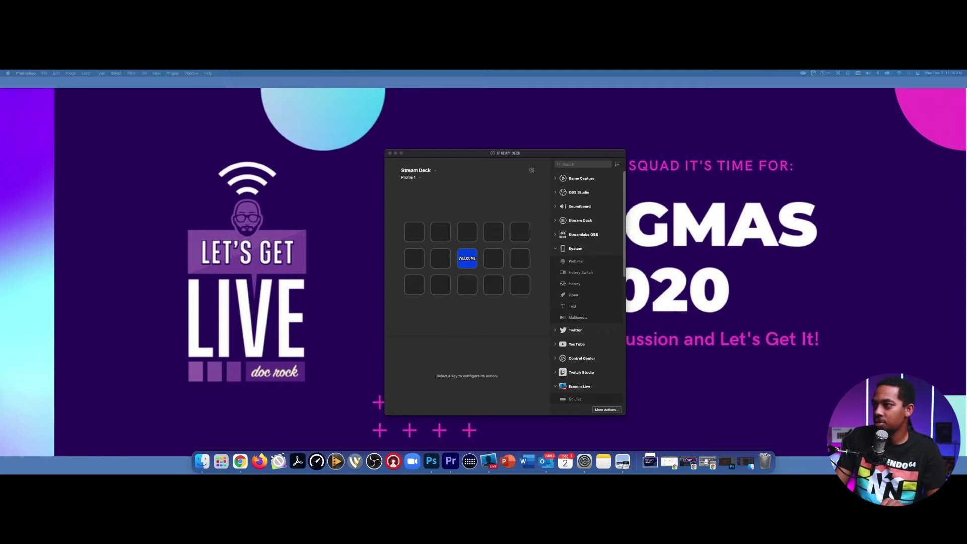
Switch Stream Deck to the Ecamm Live profile, then back to Profile 1, showing Ecamm Live actions
left_click(433, 175)
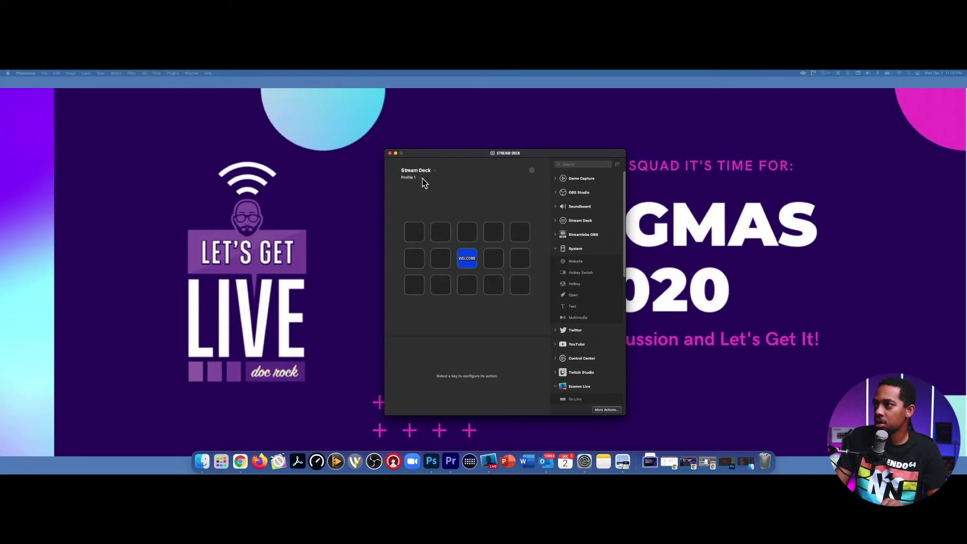
left_click(421, 177)
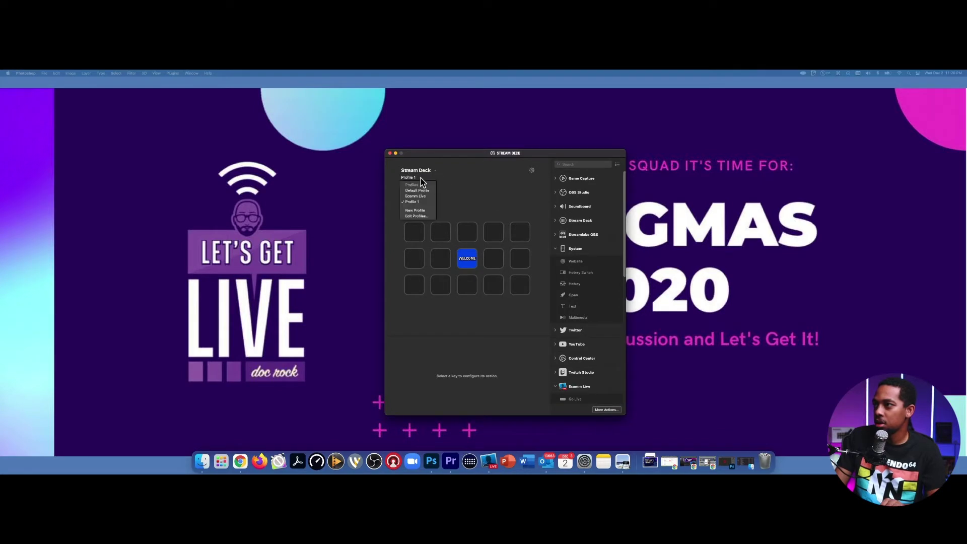
left_click(421, 196)
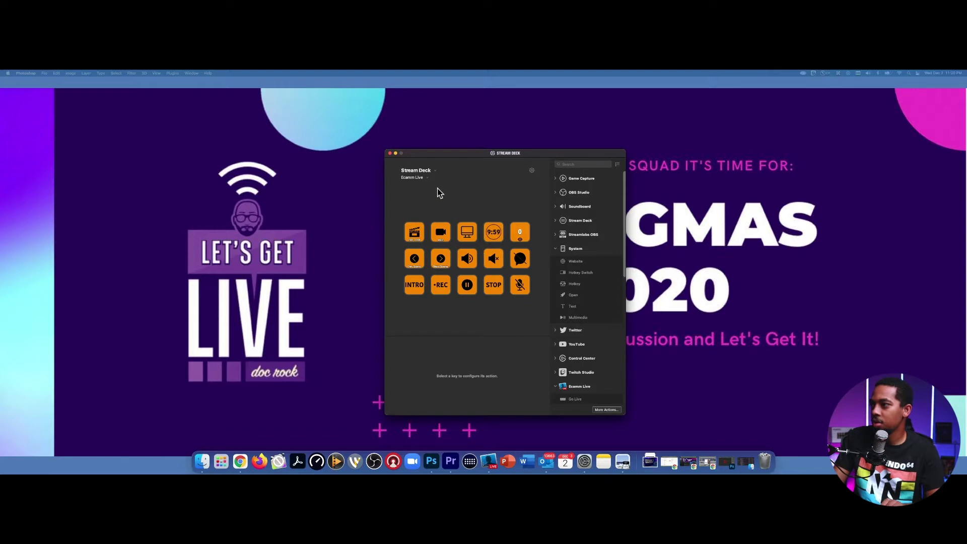
left_click(426, 178)
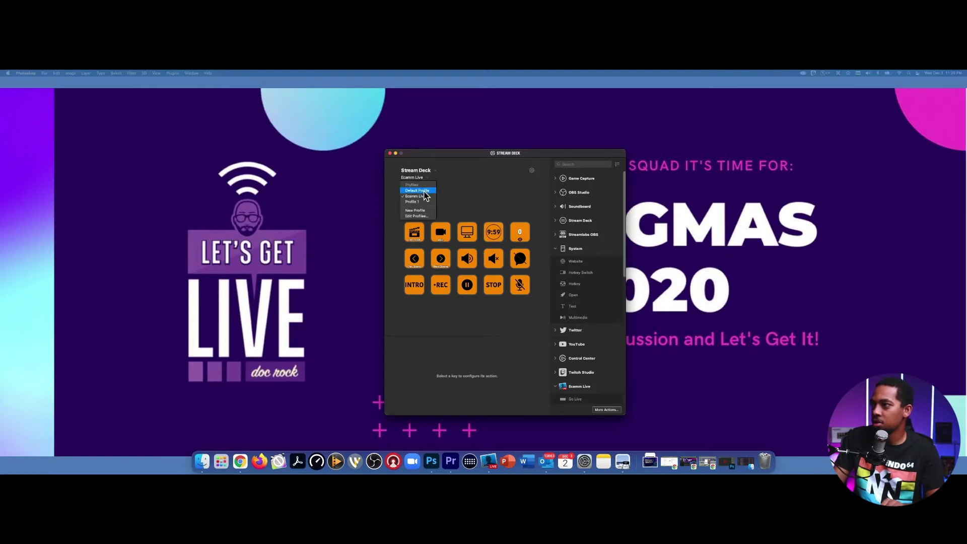
left_click(421, 201)
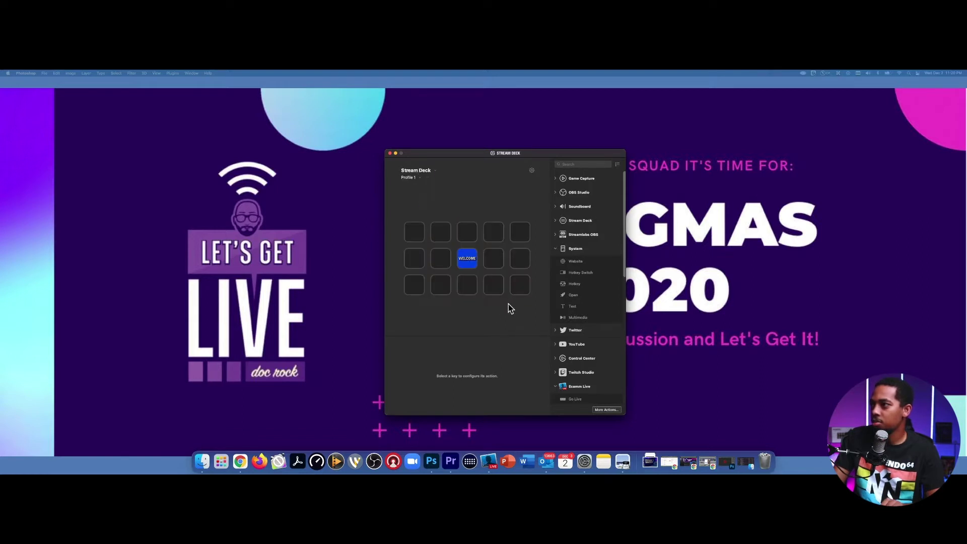
scroll(582, 365, "down", 5)
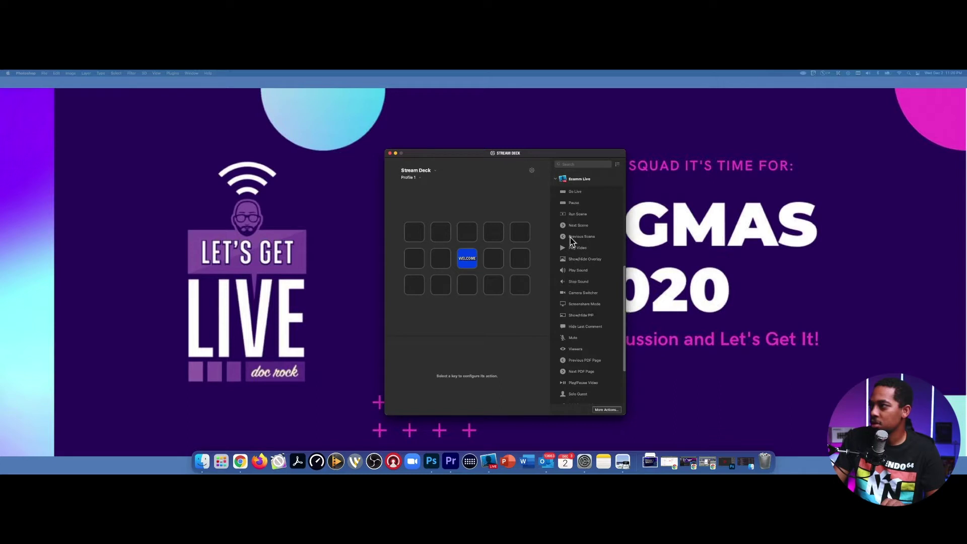
Place Go Live, Play Video, Stop Sound and Viewers on four empty bottom-row keys
left_click_drag(575, 196, 468, 289)
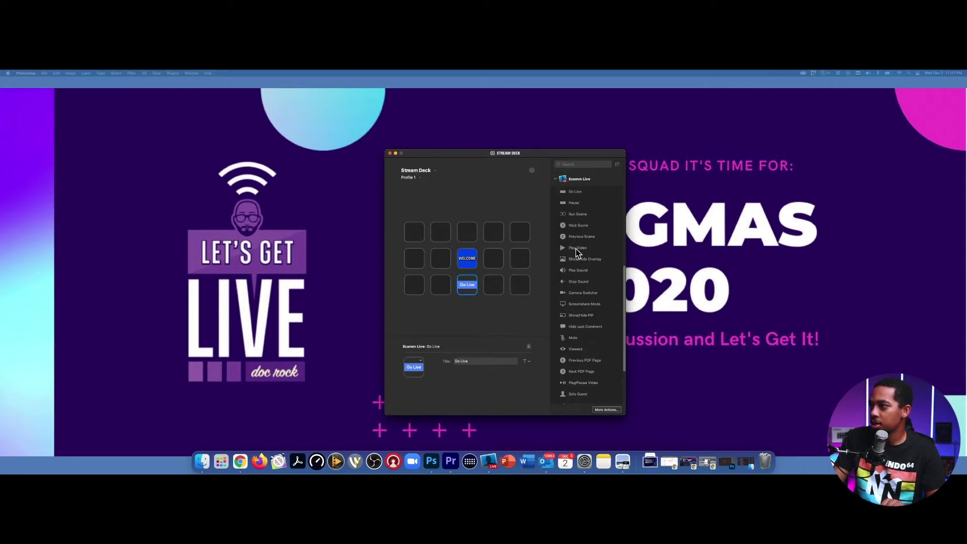
left_click_drag(577, 252, 440, 285)
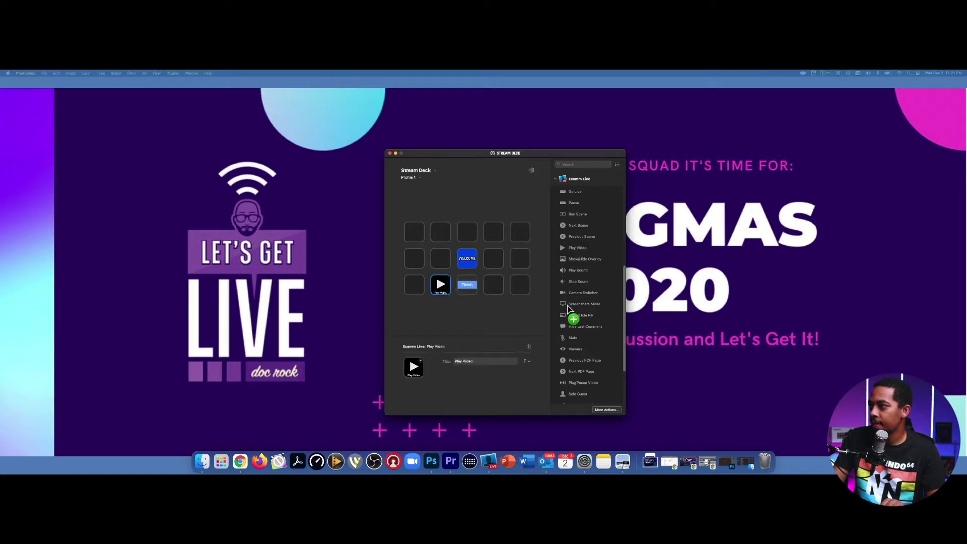
left_click_drag(578, 283, 496, 285)
left_click_drag(554, 335, 521, 286)
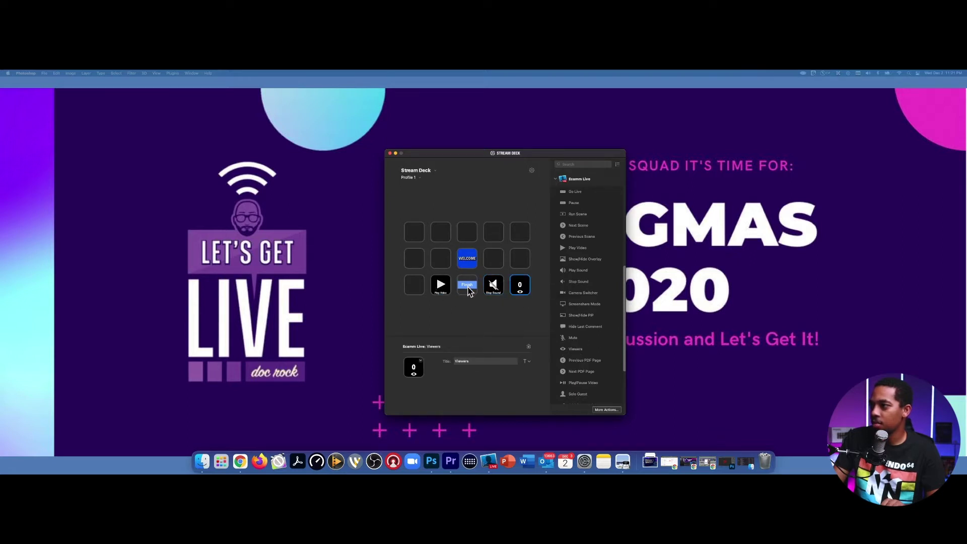
Check the settings of each new key, ending with the Play Video key's icon options
left_click(467, 288)
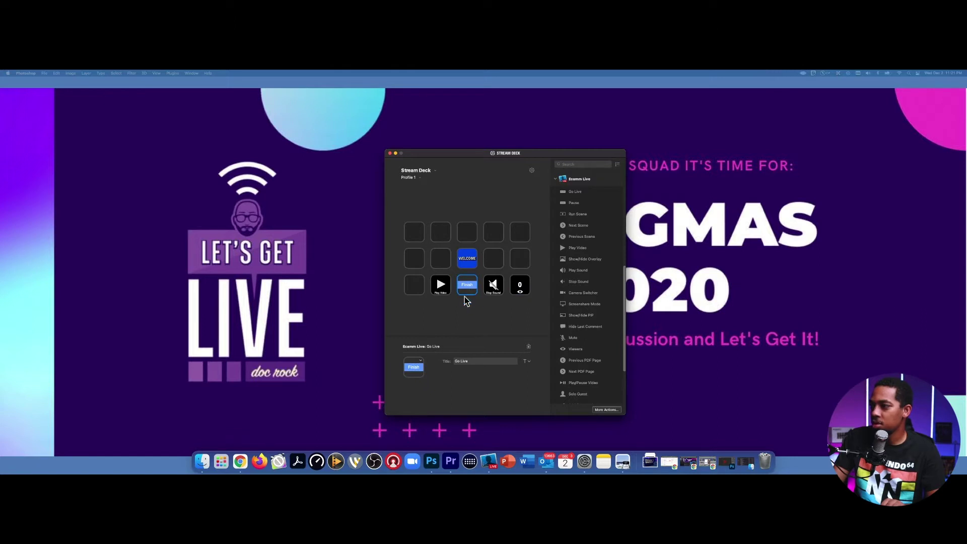
left_click(494, 294)
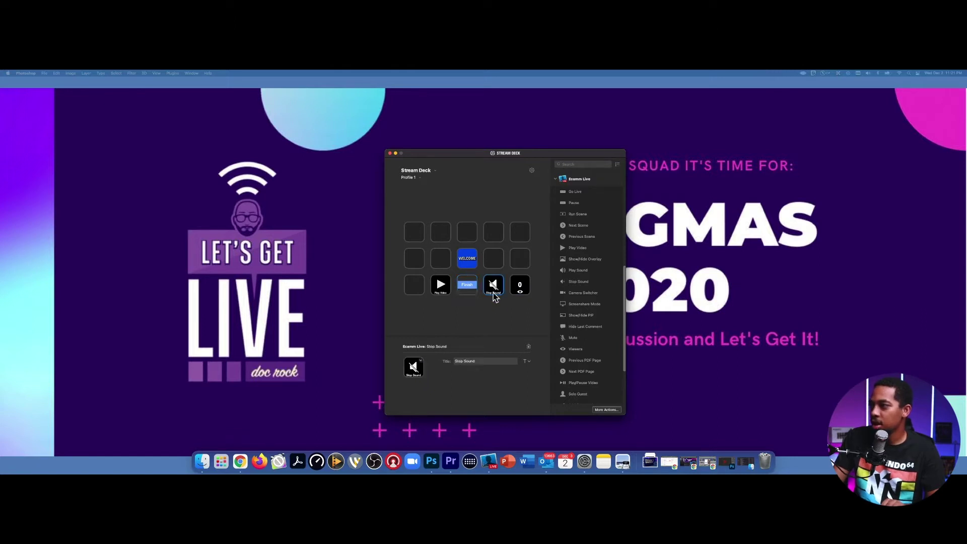
left_click(522, 288)
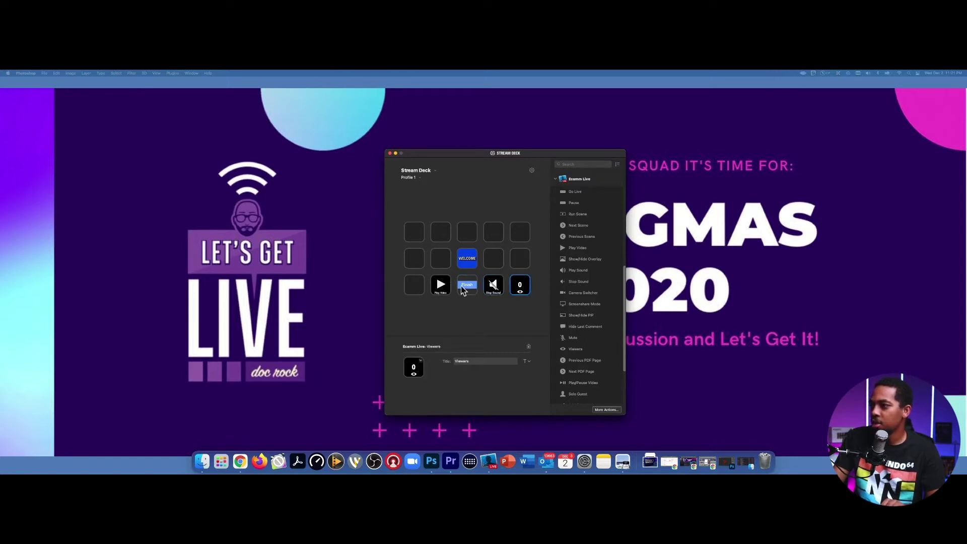
left_click(443, 291)
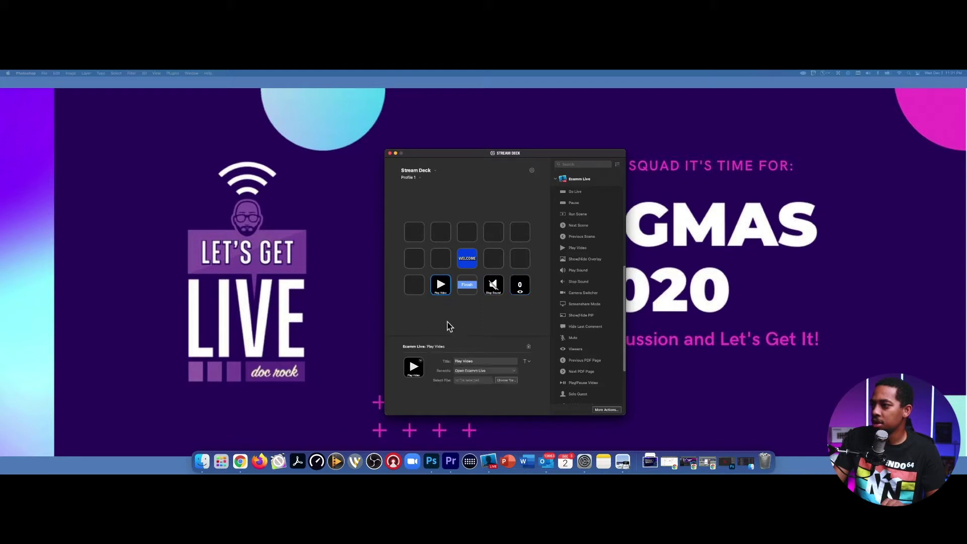
left_click(422, 366)
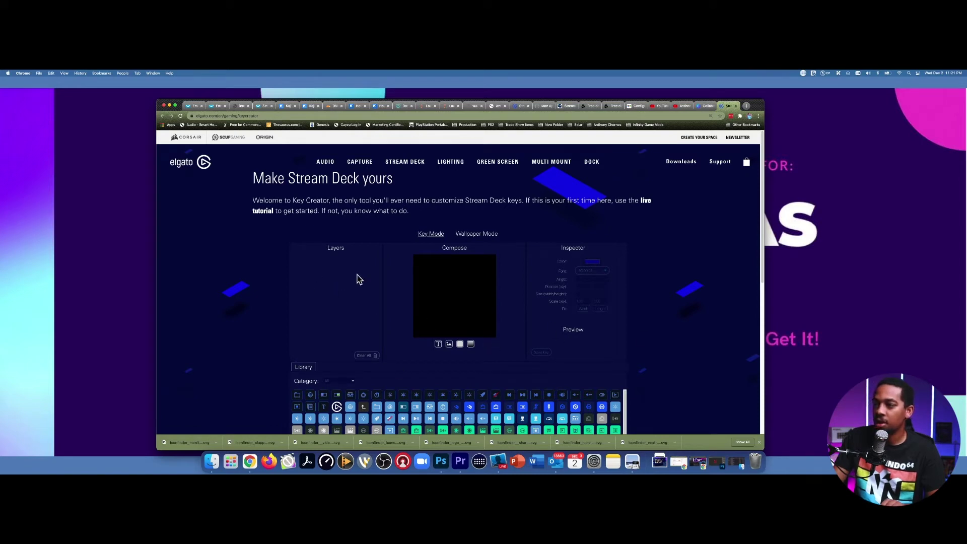
Build a clapperboard key in Key Creator, save it as a PNG, and return to Stream Deck
scroll(473, 302, "down", 1)
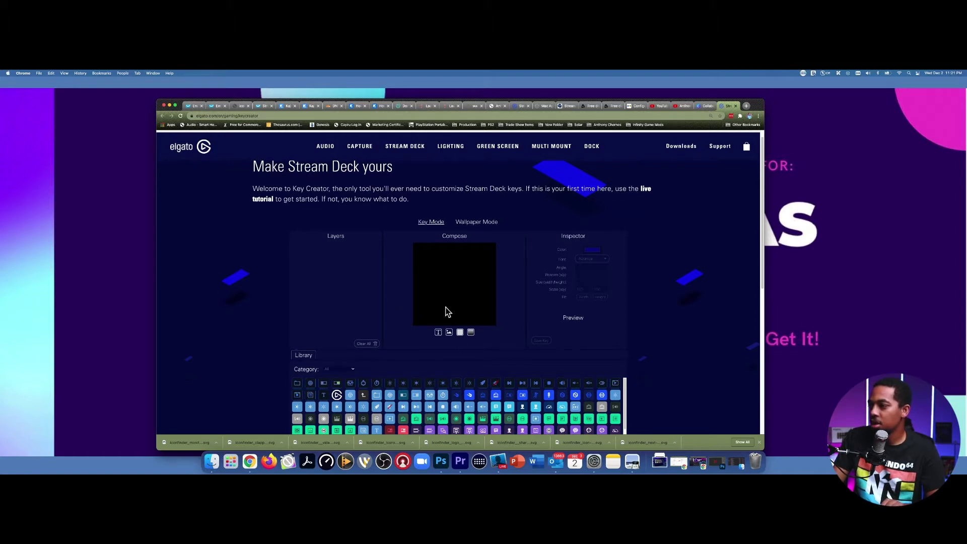
scroll(449, 326, "down", 2)
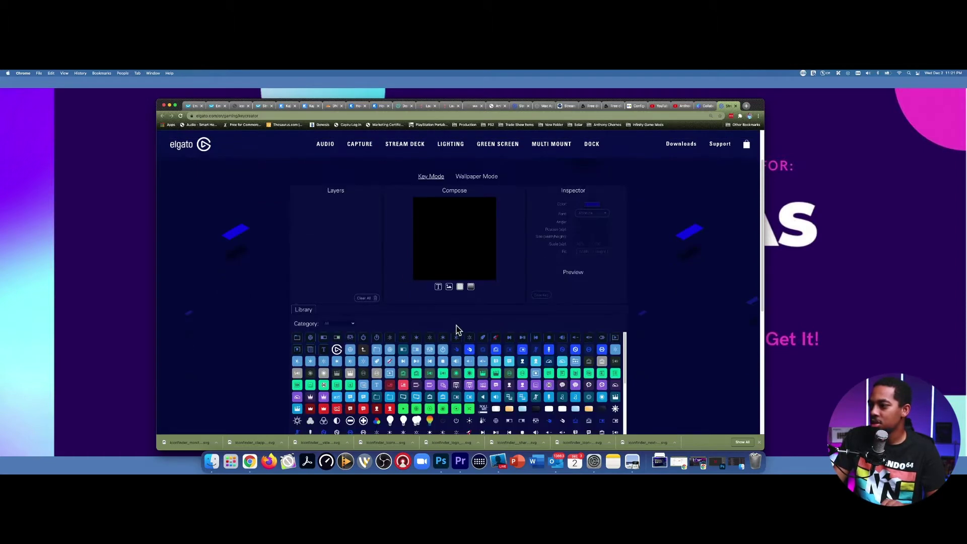
scroll(454, 329, "up", 1)
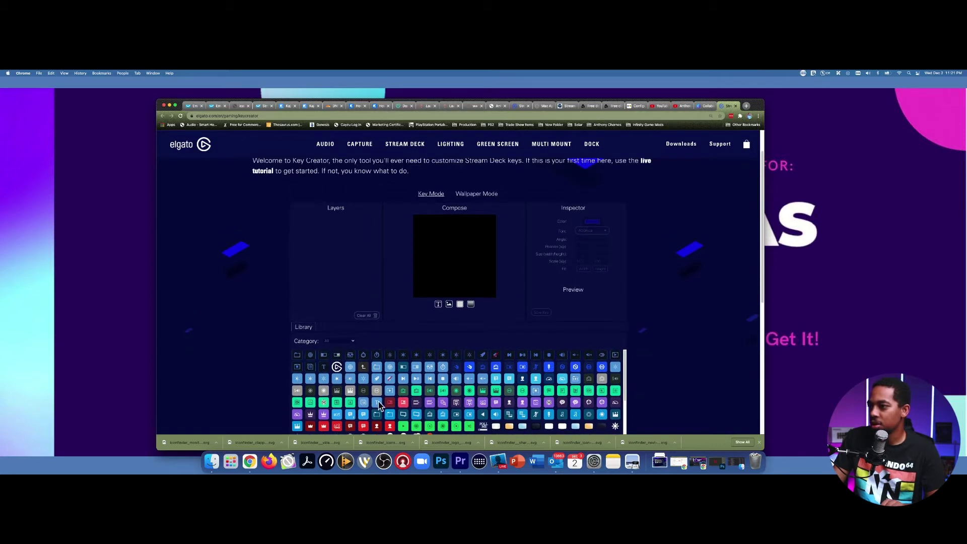
left_click(337, 391)
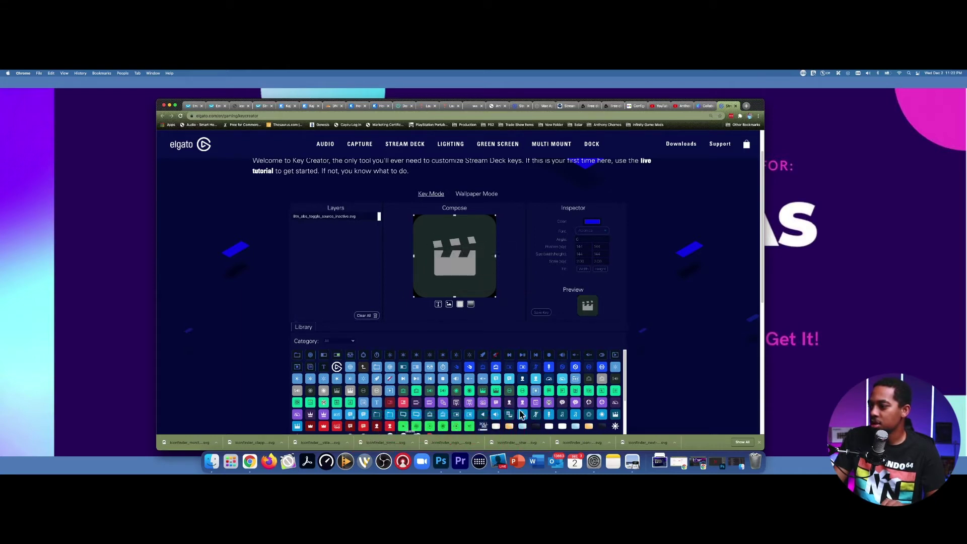
left_click(542, 315)
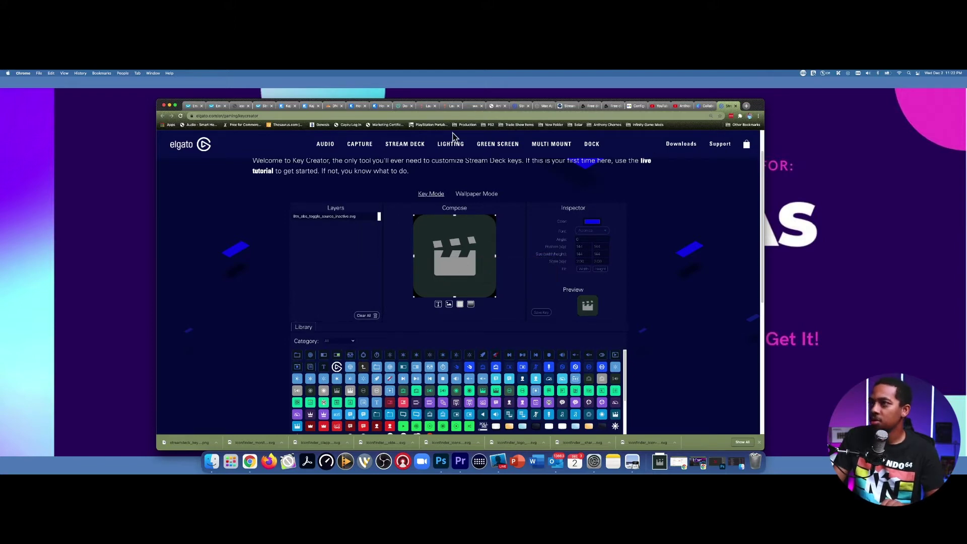
left_click(170, 107)
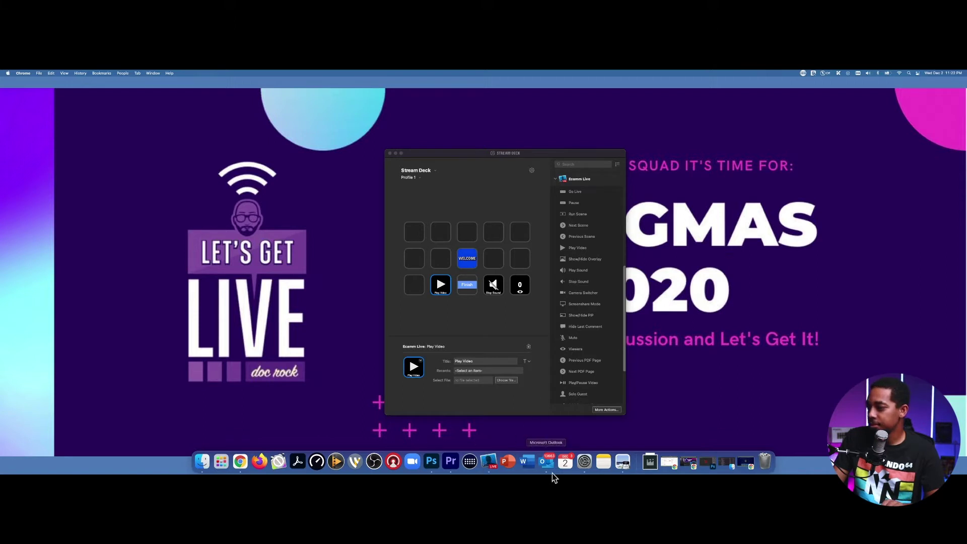
Bring the dark-red Streamdeck Key Template.psd in Photoshop in front of Chrome
left_click(708, 462)
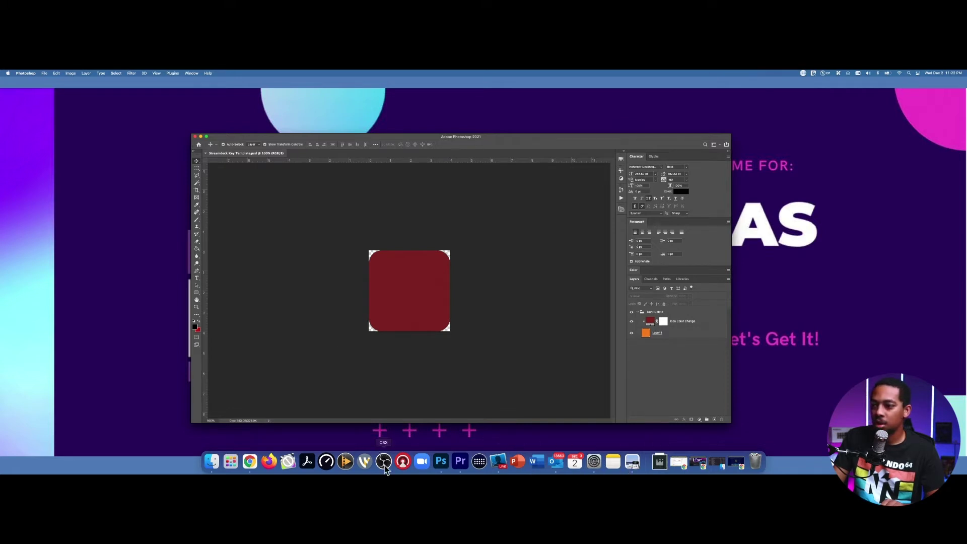
left_click(256, 462)
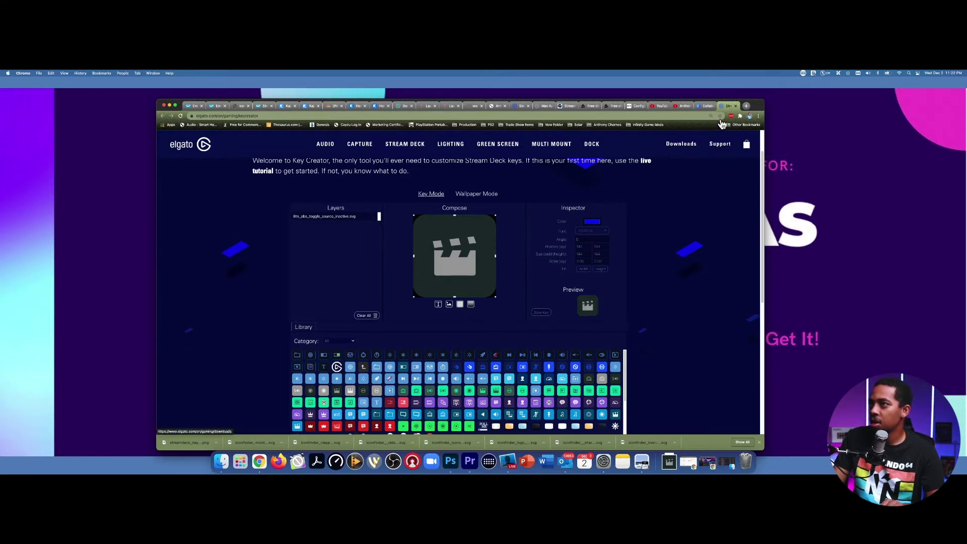
left_click(169, 105)
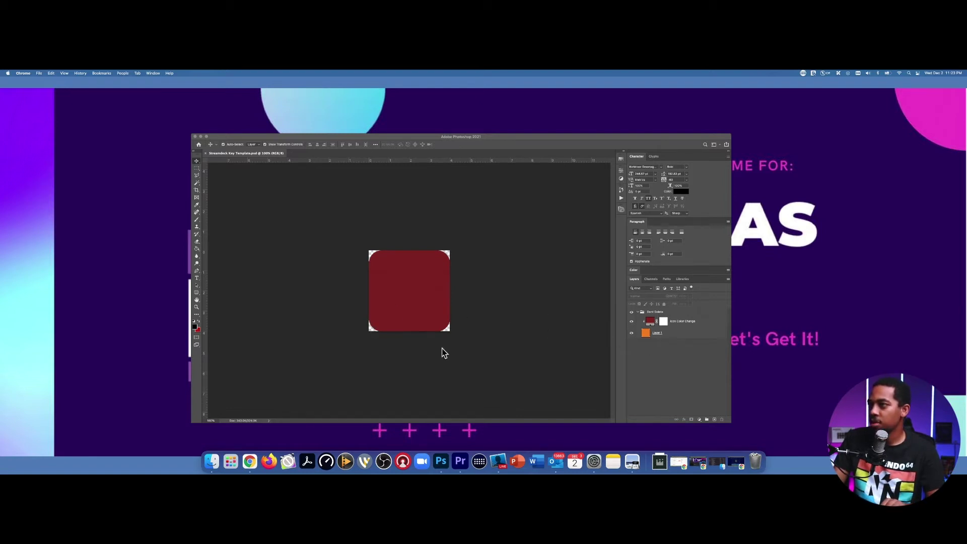
left_click_drag(457, 140, 473, 137)
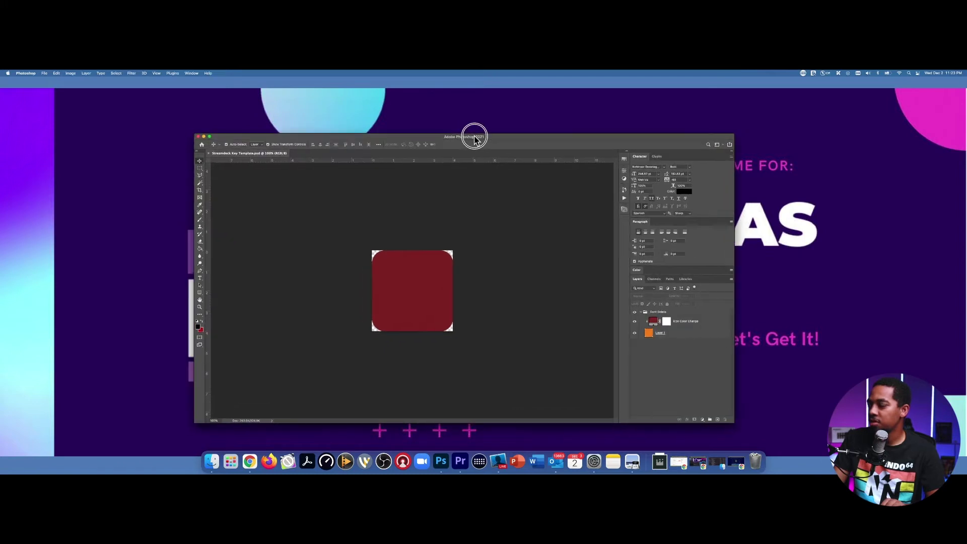
Recolour the Icon Color Change layer from dark red to blue
double_click(654, 323)
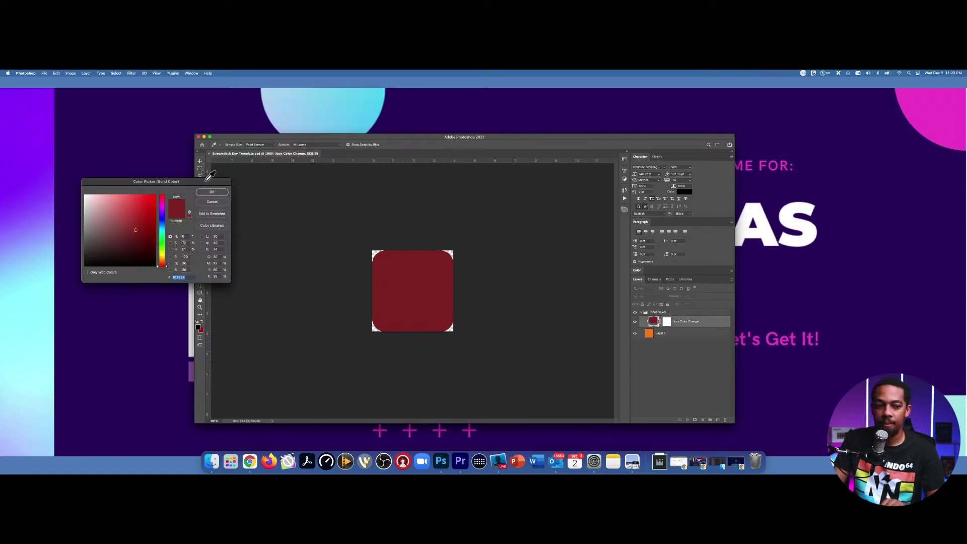
left_click_drag(207, 181, 362, 270)
left_click(299, 307)
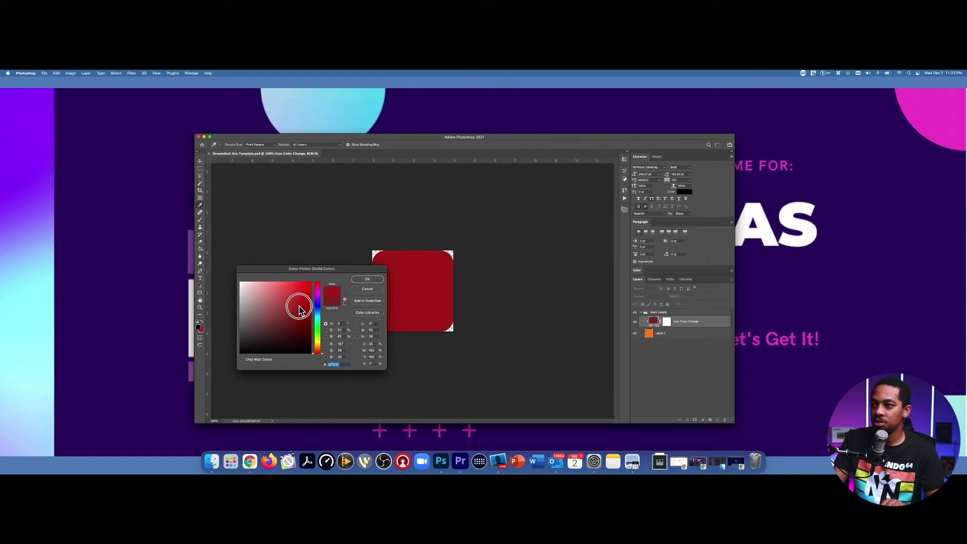
mouse_move(300, 309)
left_mouse_down()
mouse_move(261, 300)
mouse_move(300, 323)
mouse_move(318, 311)
left_mouse_up()
left_click(318, 328)
left_click(299, 302)
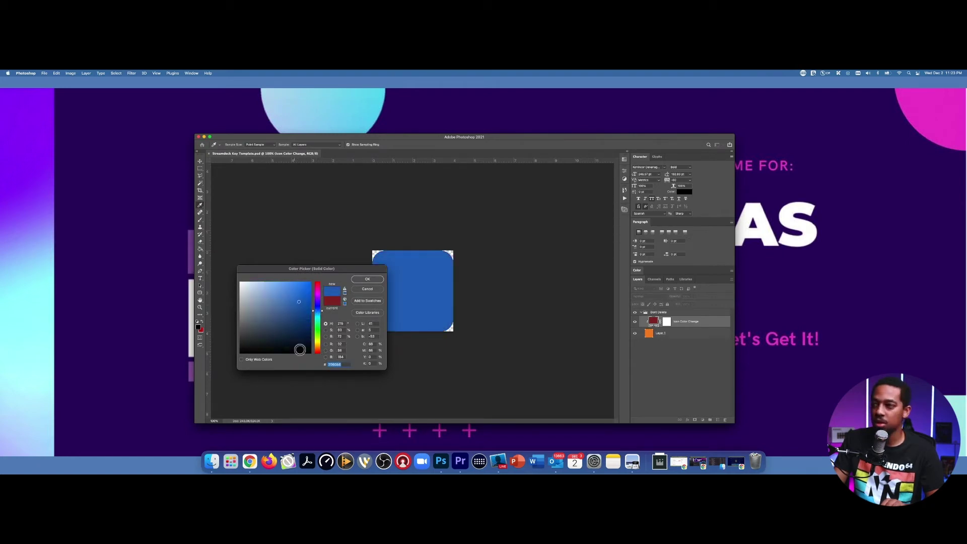
left_click(368, 280)
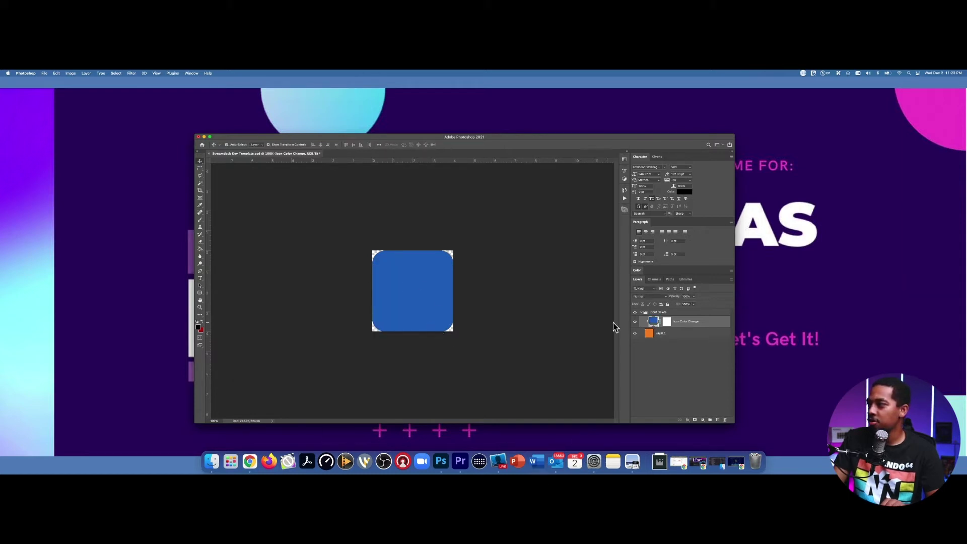
left_click(200, 279)
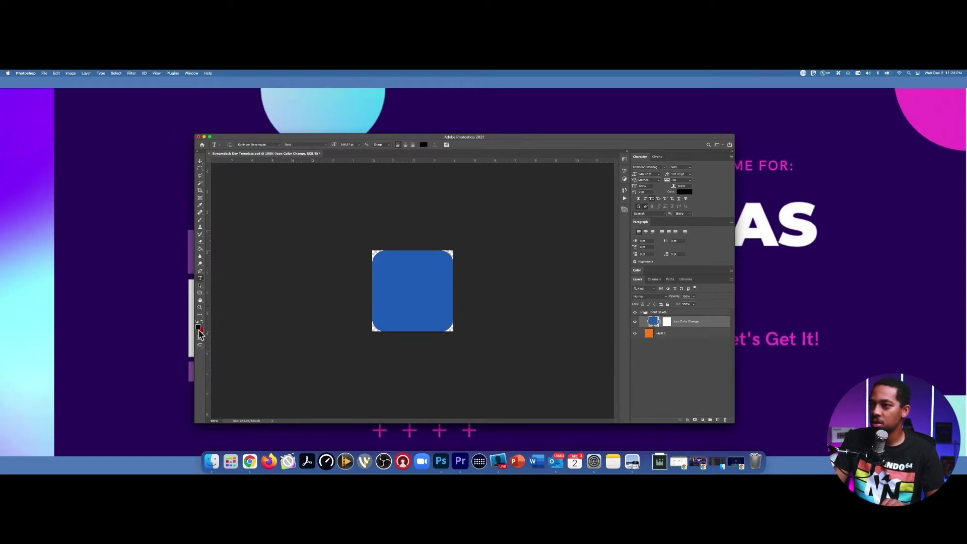
Set the foreground colour to white
left_click(199, 327)
left_click_drag(259, 330, 225, 272)
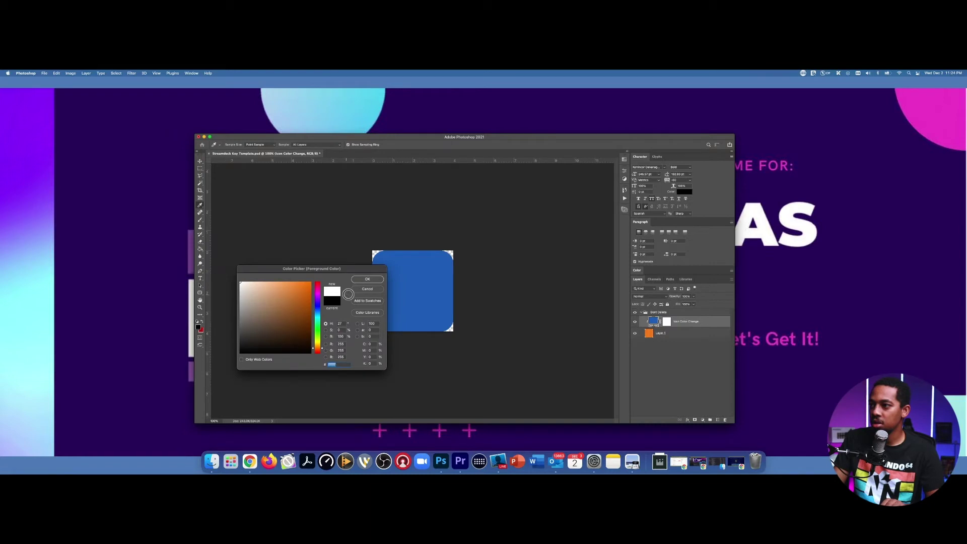
left_click(367, 279)
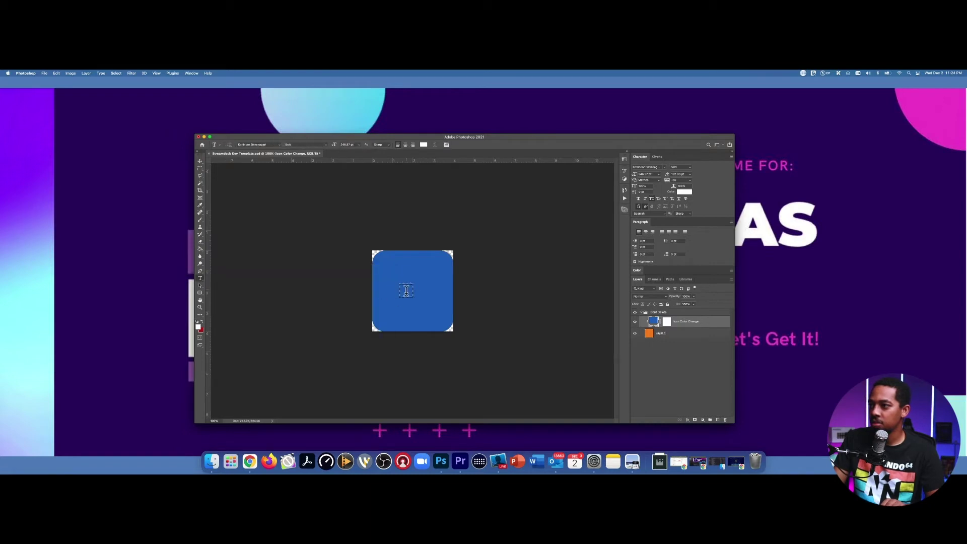
Type CTA at 184 pt on the blue square and move it to the key's centre
left_click(406, 291)
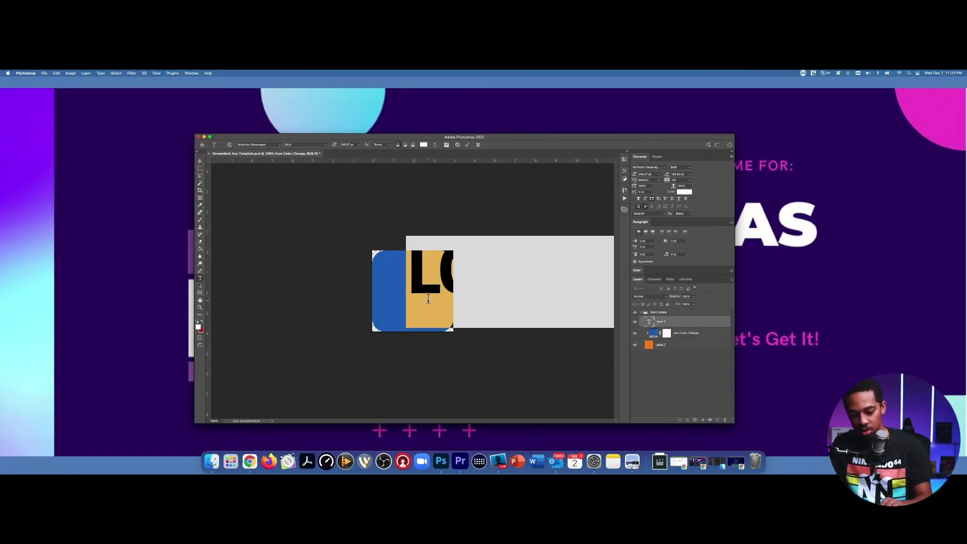
type("C")
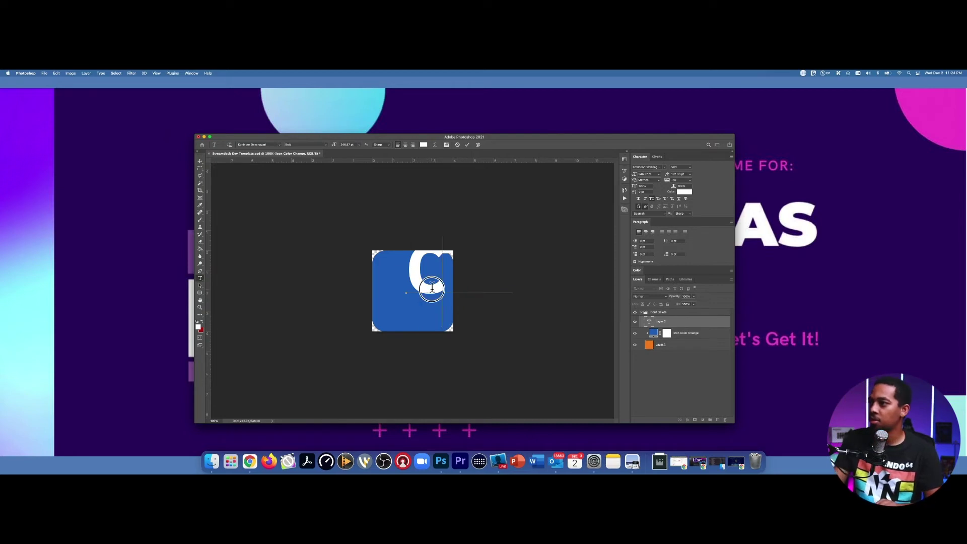
double_click(432, 288)
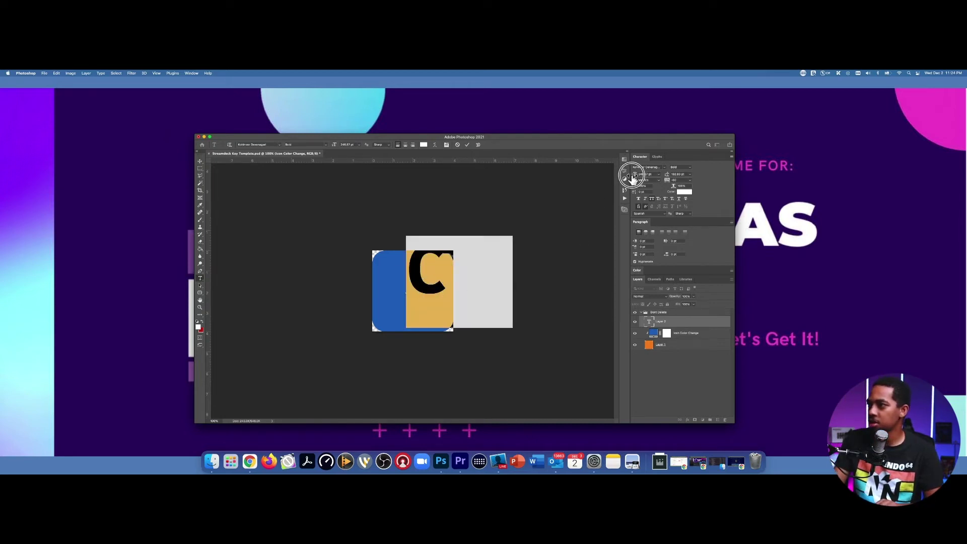
left_click_drag(632, 177, 607, 173)
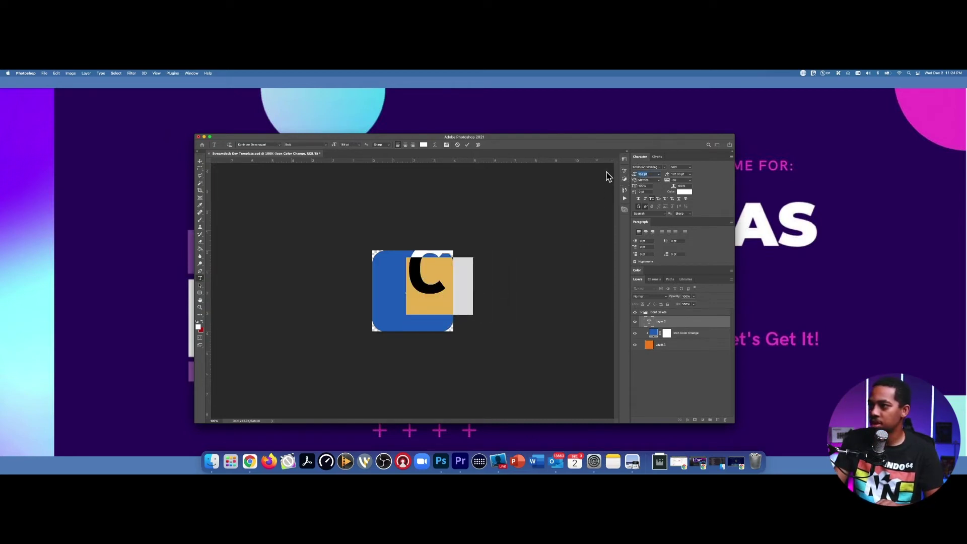
type("CTA")
left_click(200, 161)
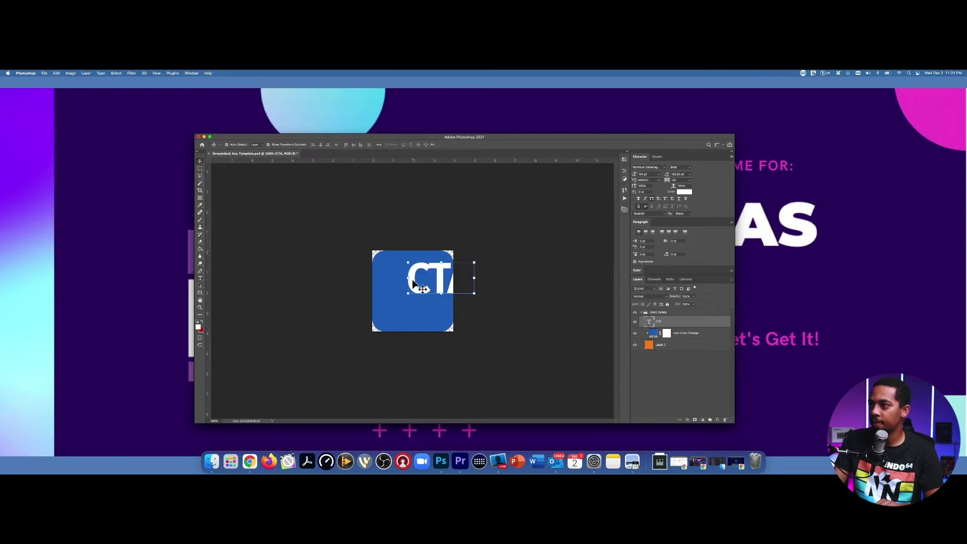
mouse_move(413, 281)
left_mouse_down()
mouse_move(396, 281)
mouse_move(388, 298)
mouse_move(412, 296)
left_mouse_up()
Quick Export the key design as a PNG saved under the name cta.png
left_click(345, 274)
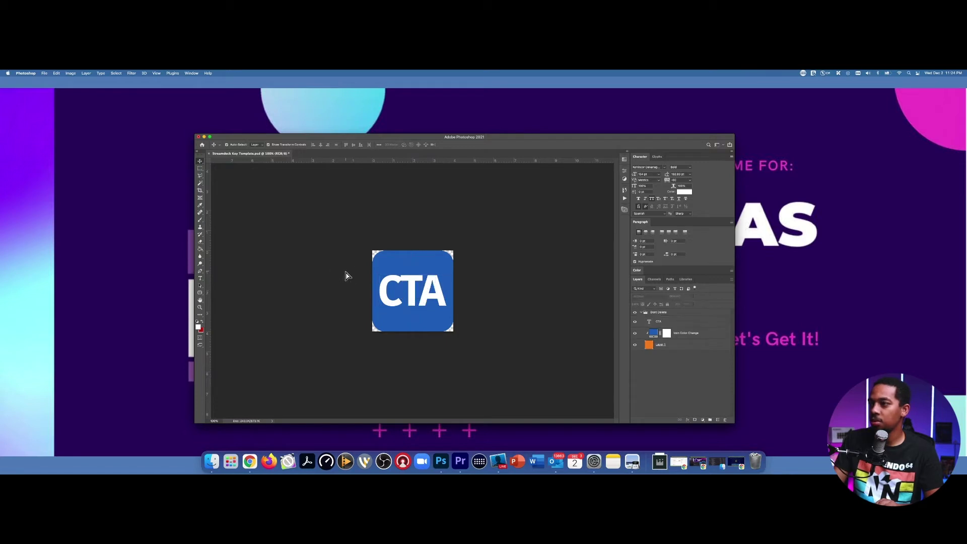
left_click(44, 73)
mouse_move(59, 147)
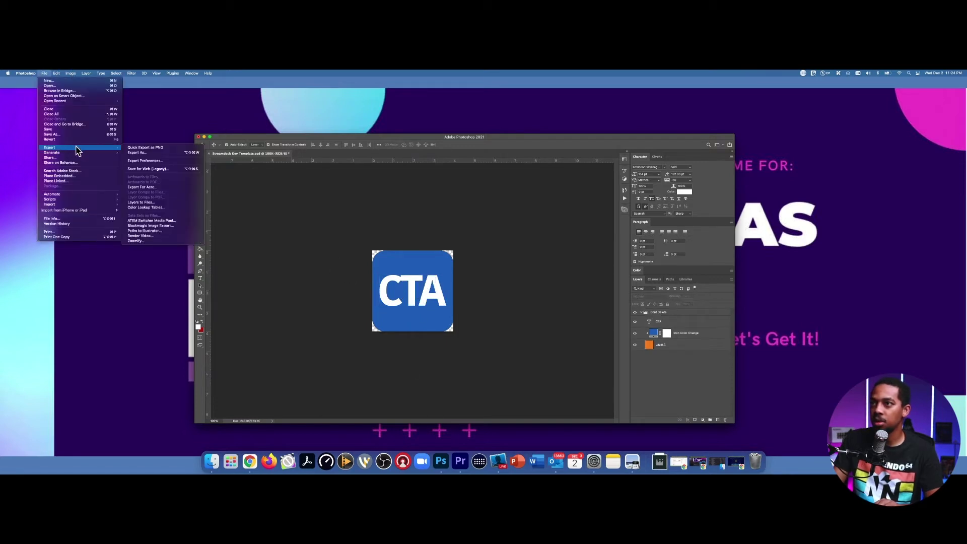
left_click(166, 148)
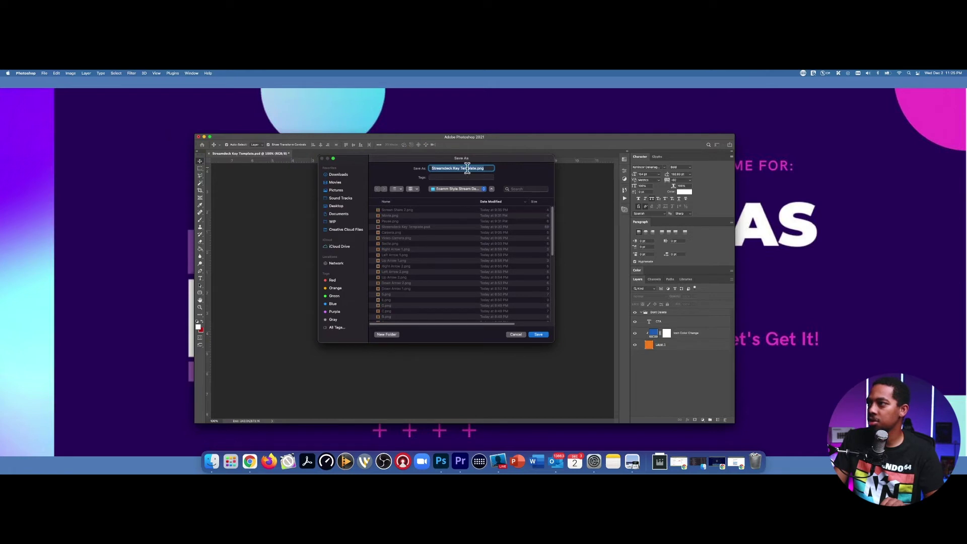
left_click_drag(475, 169, 412, 161)
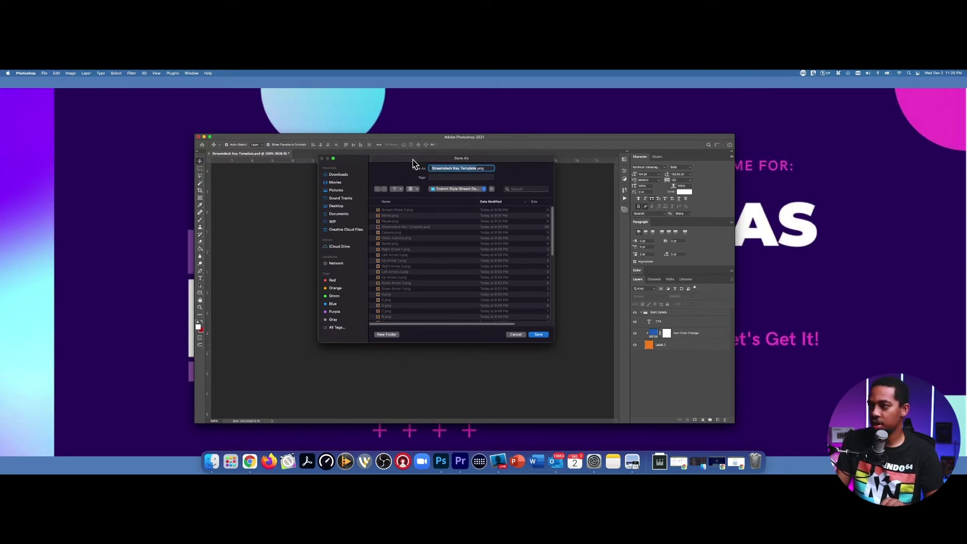
key("BackSpace")
type("c")
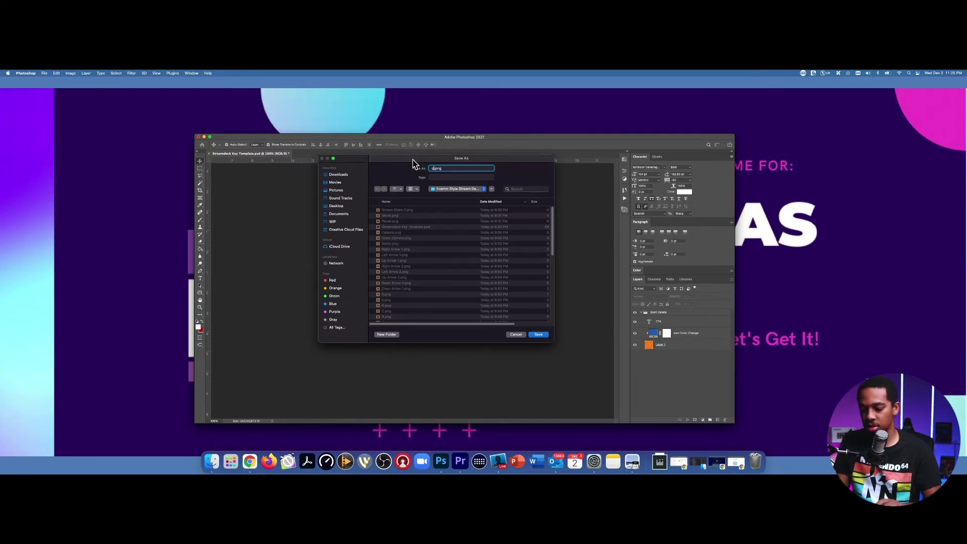
type("ta")
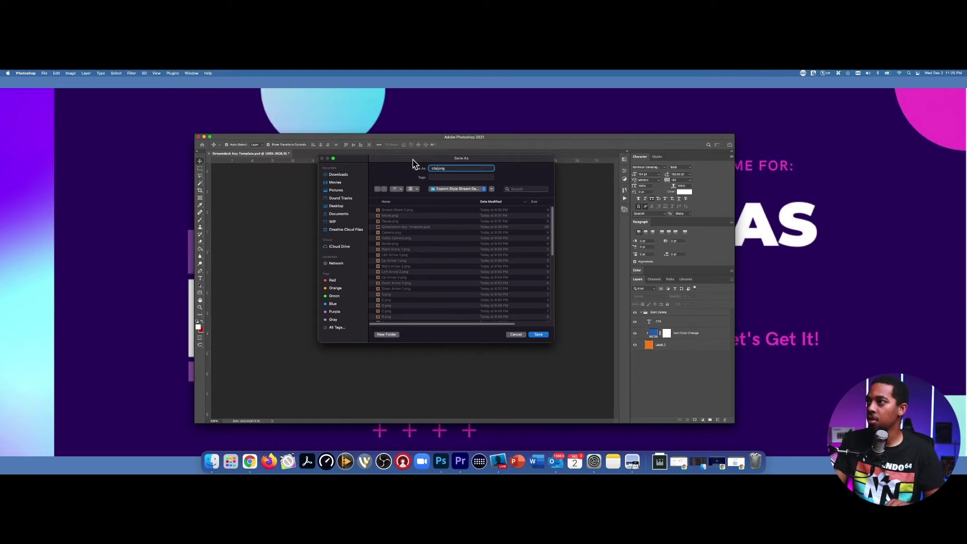
left_click(538, 334)
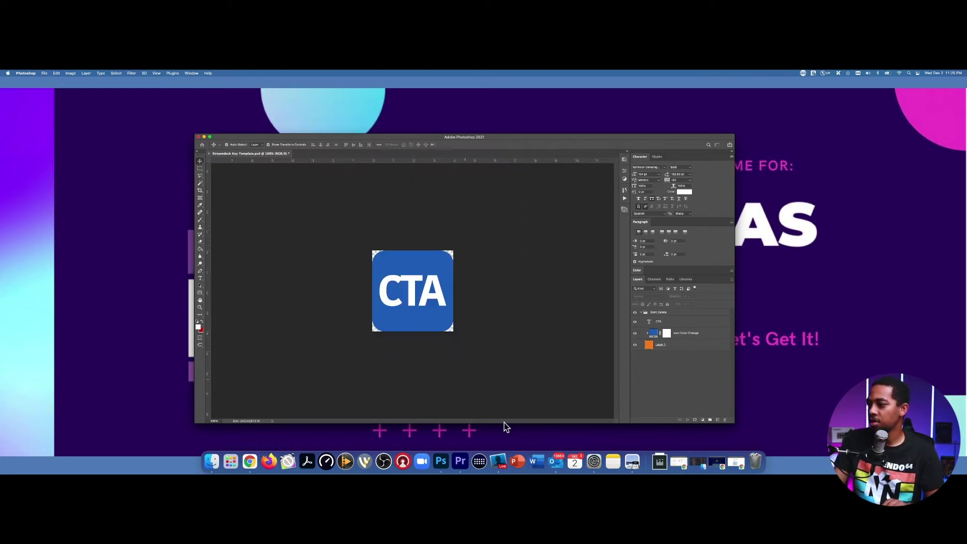
Set the Play Video key's icon from the file cta.png
left_click(480, 459)
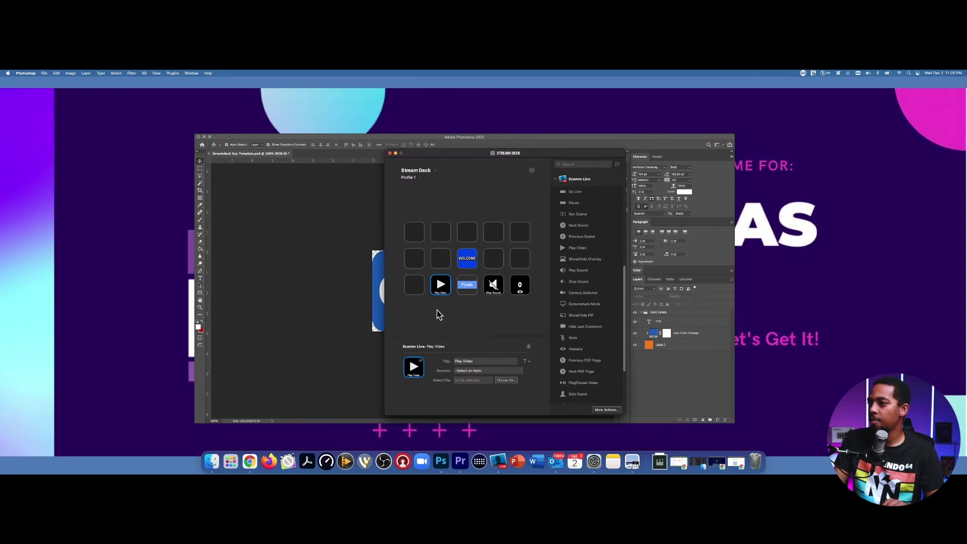
left_click(422, 366)
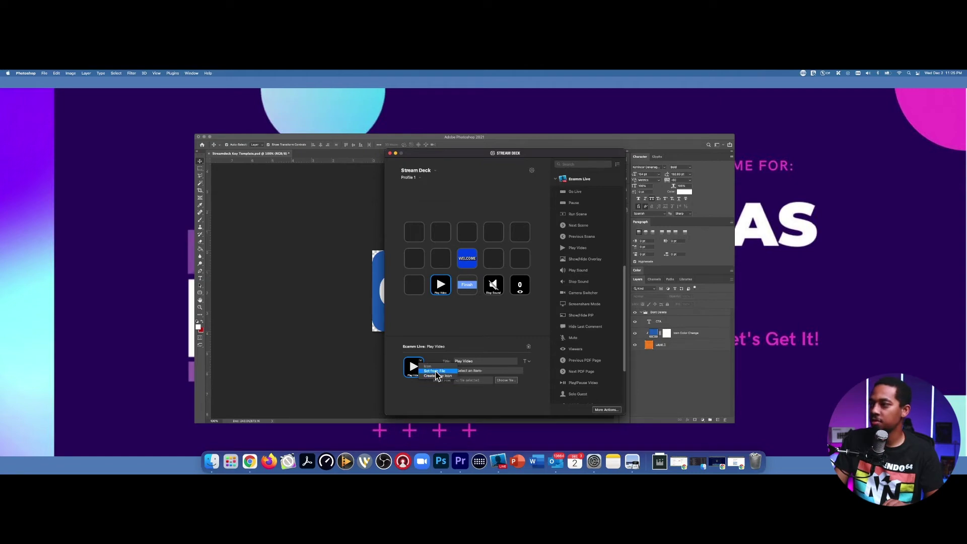
key("Return")
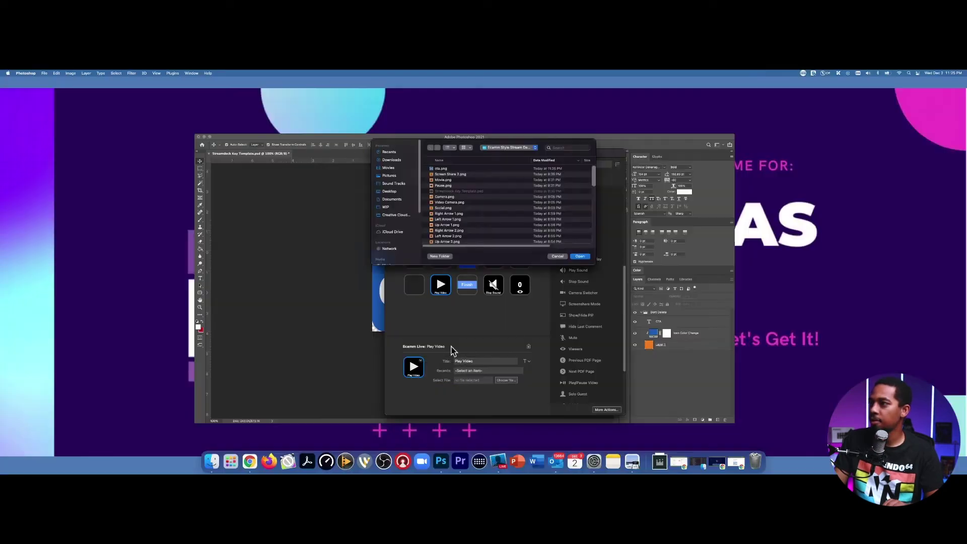
left_click(441, 169)
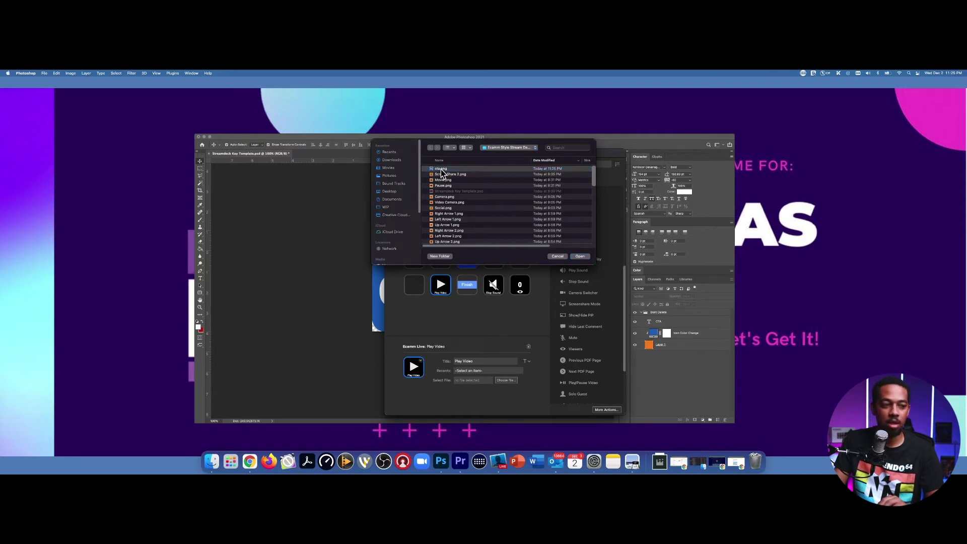
left_click(441, 170)
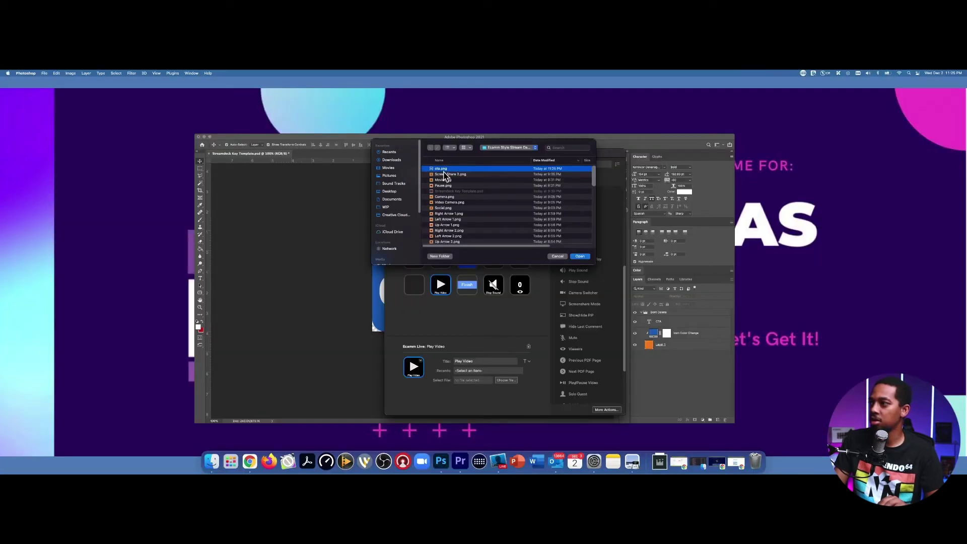
left_click(580, 256)
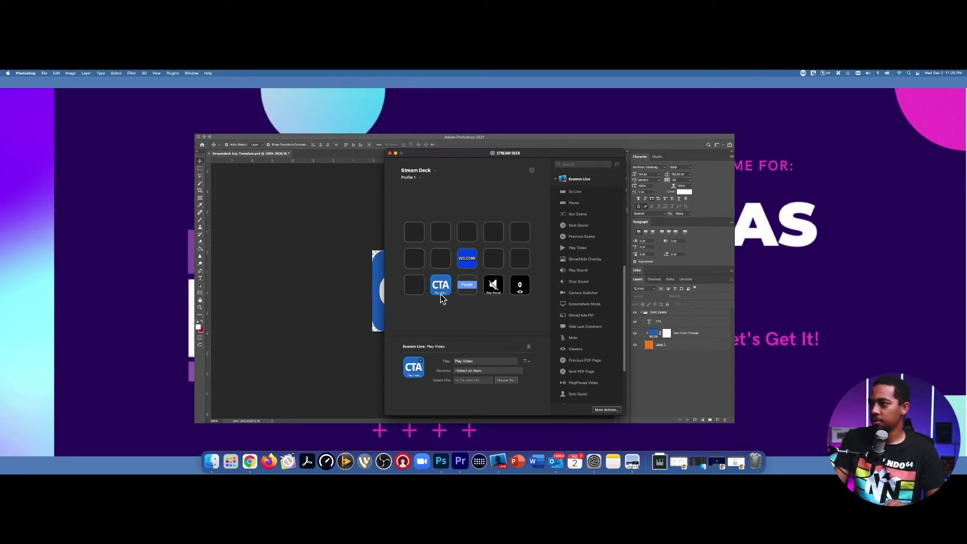
Turn off Show Title so the Play Video key shows no caption
left_click(529, 362)
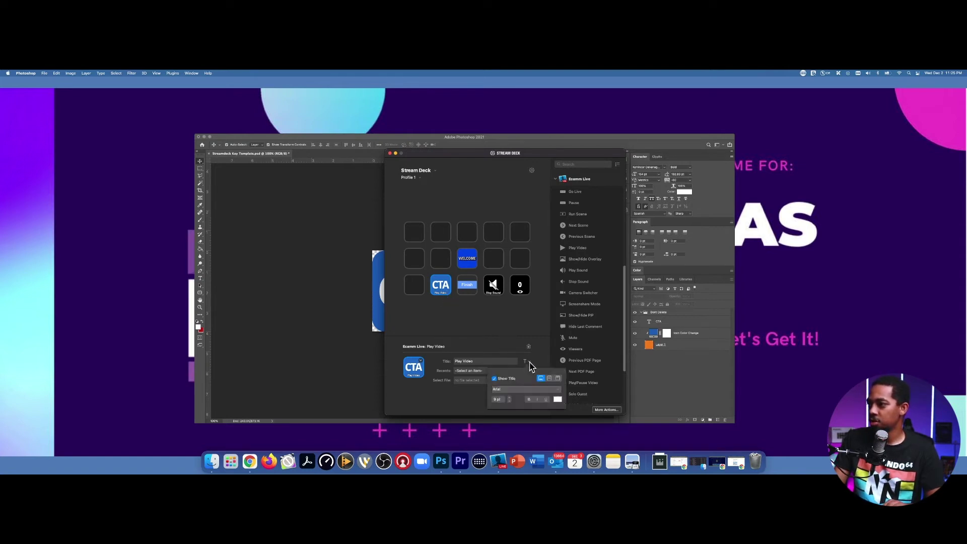
left_click(494, 379)
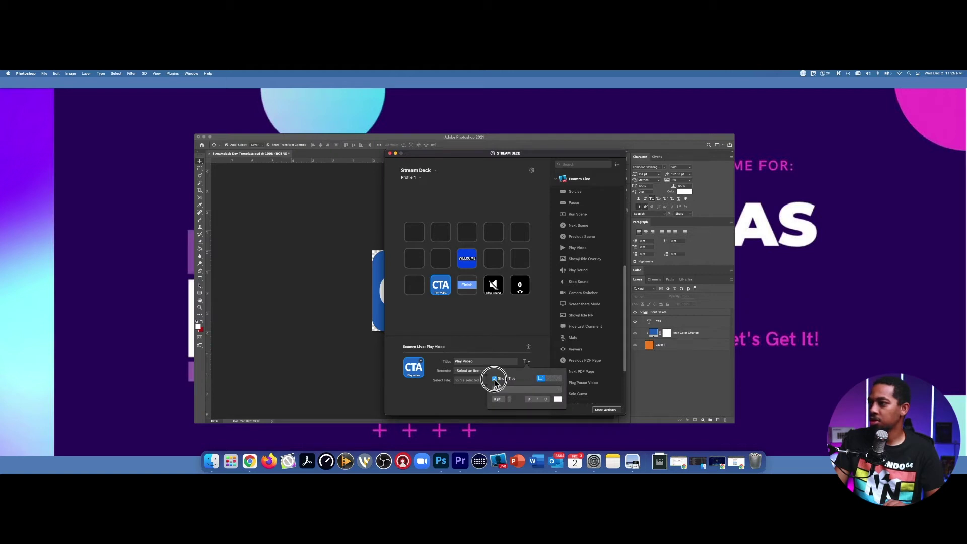
left_click(487, 322)
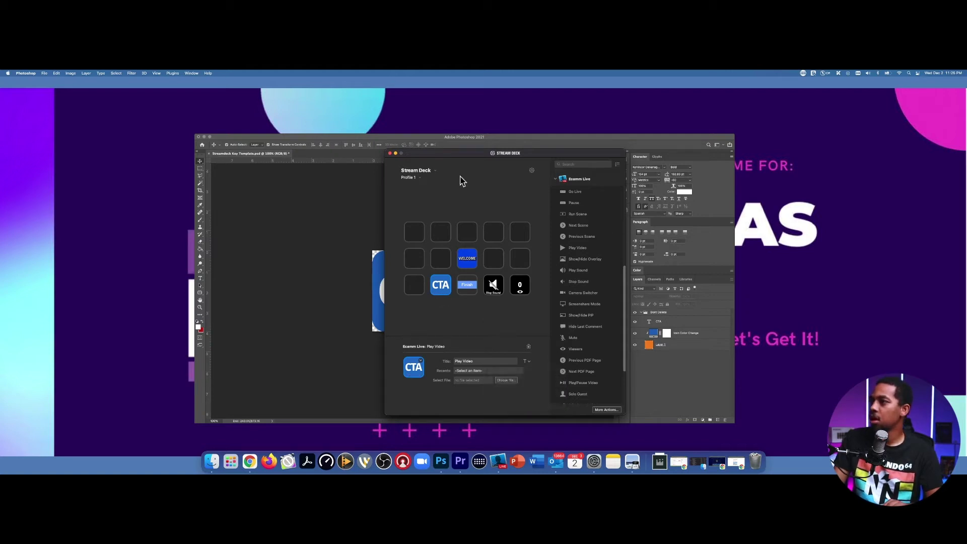
Hide the CTA text layer in Photoshop to leave a plain blue key, then return to Chrome
left_click(352, 227)
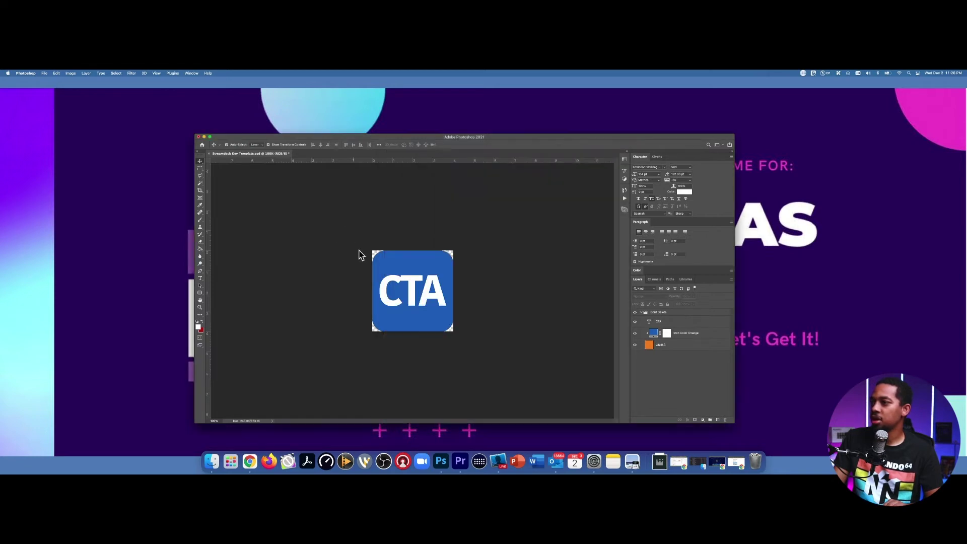
left_click(413, 292)
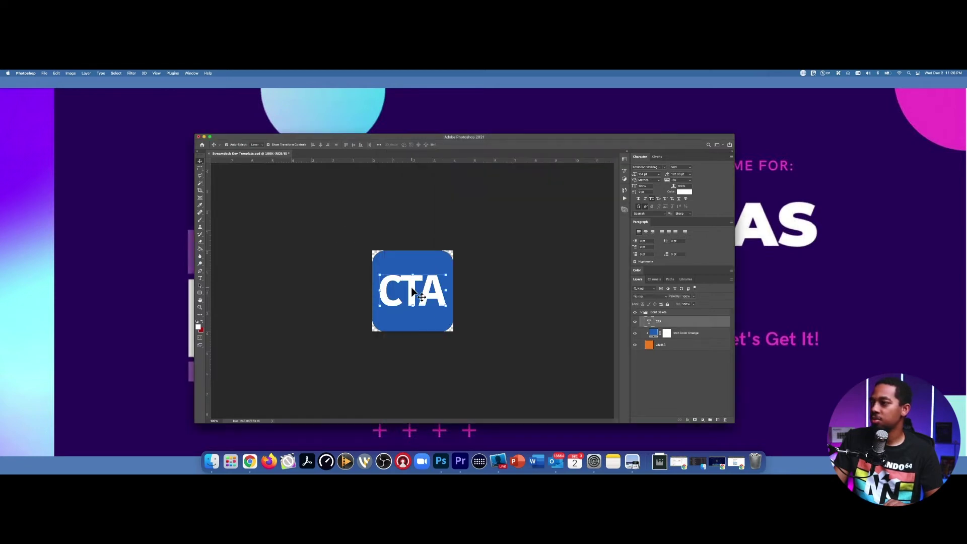
left_click(634, 323)
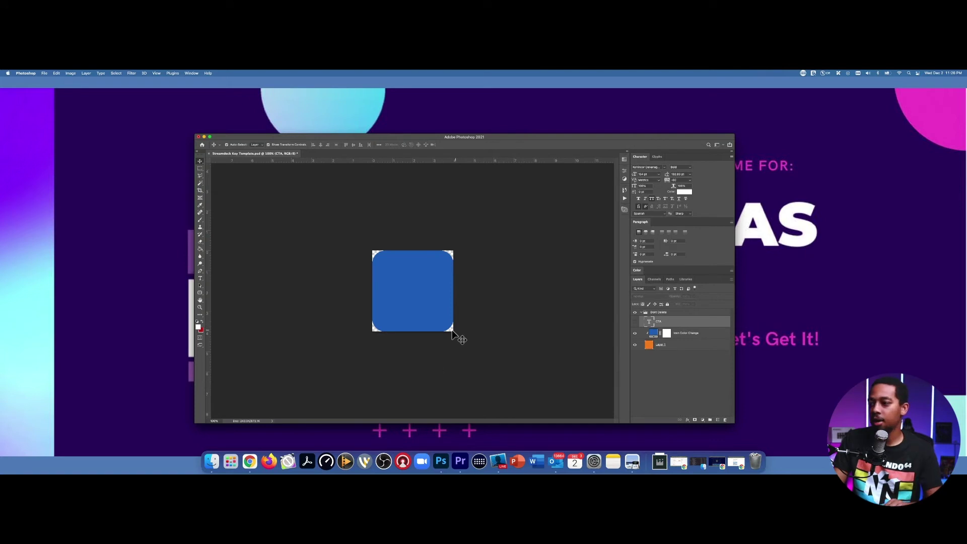
left_click(250, 462)
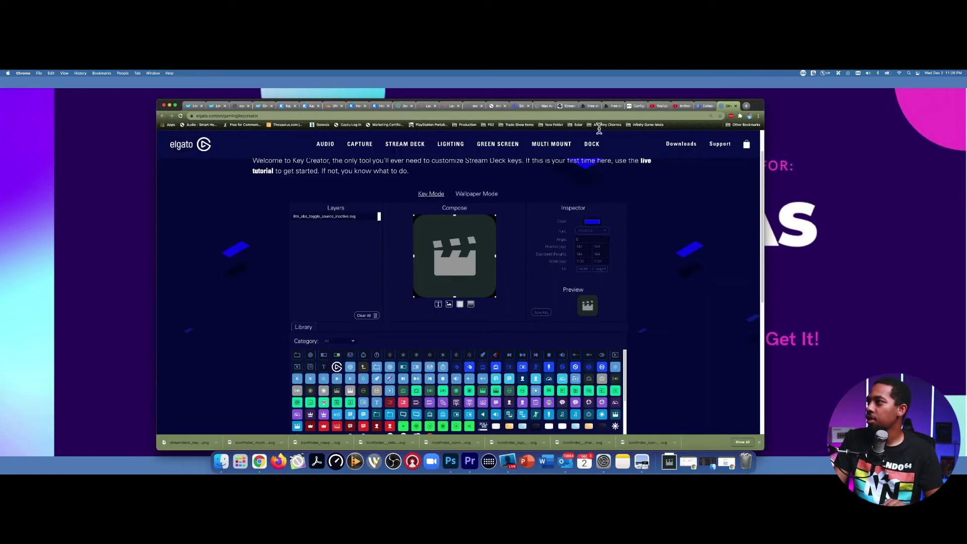
Search Iconfinder for 'video camera' and open the free solid video camera icon
left_click(590, 106)
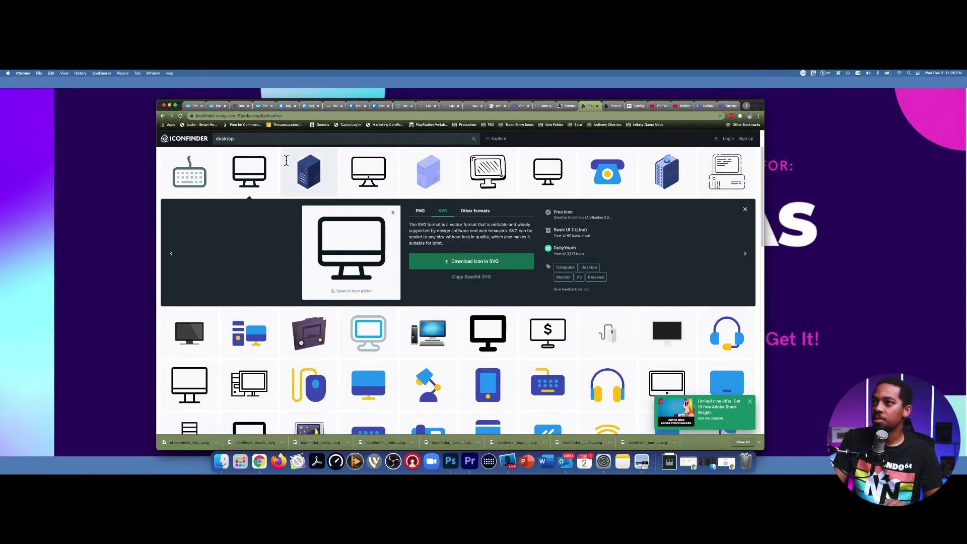
left_click(275, 141)
key("super+a")
key("BackSpace")
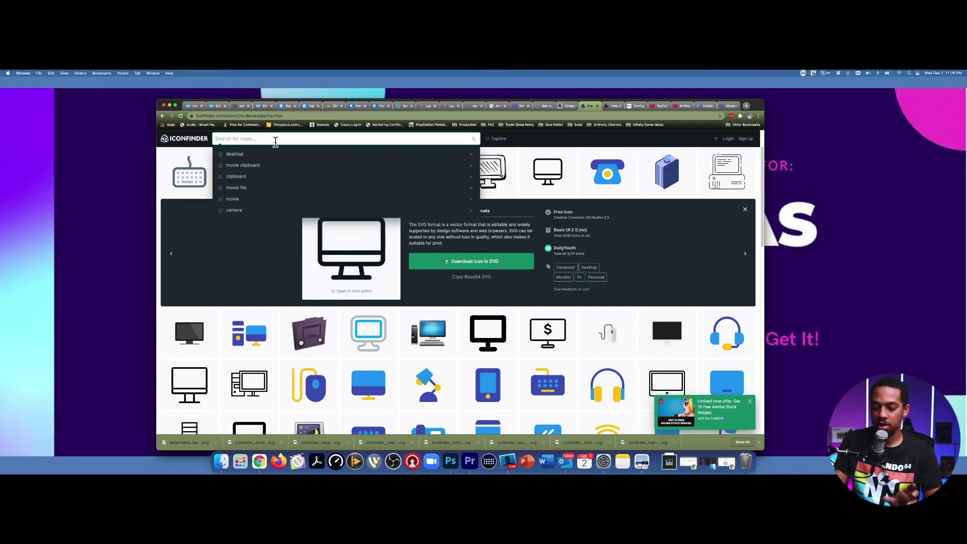
type("v")
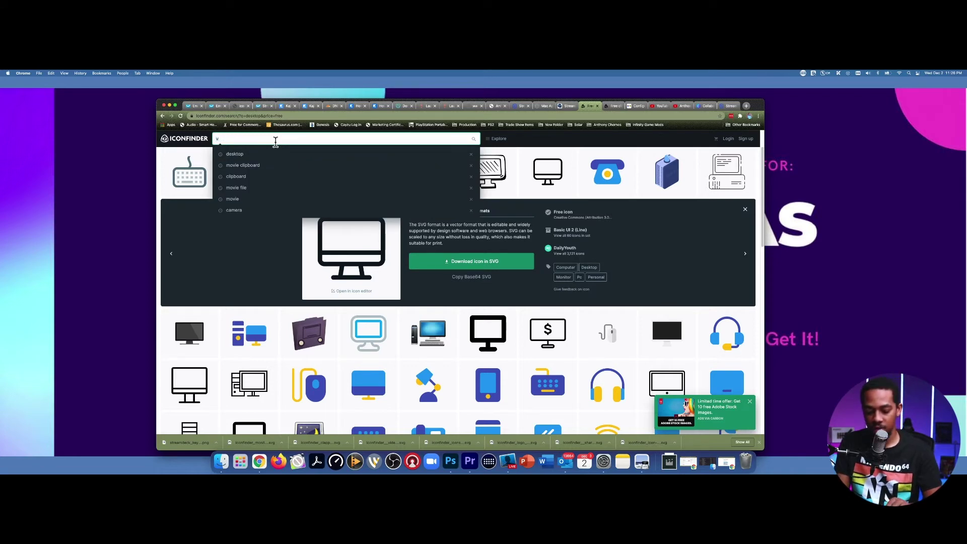
type("ideo ca")
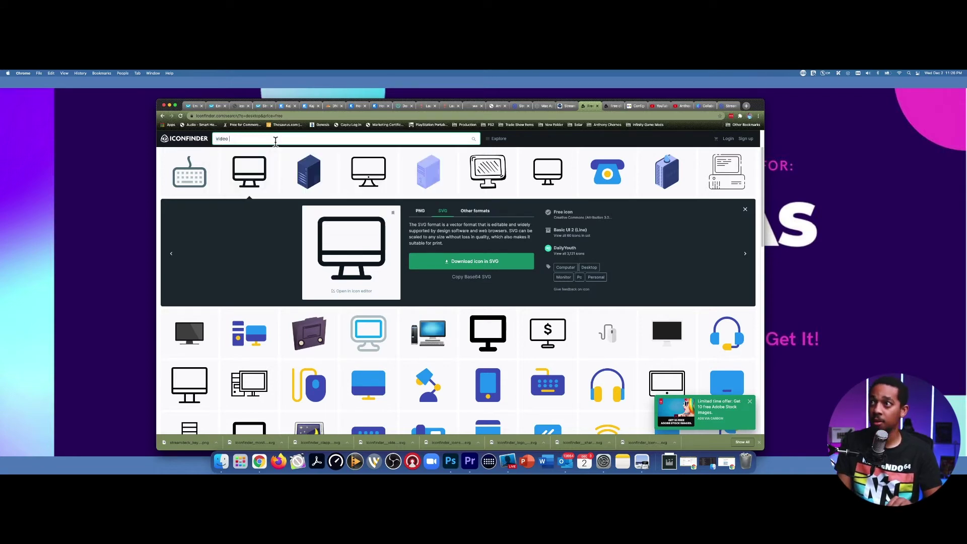
type("mera")
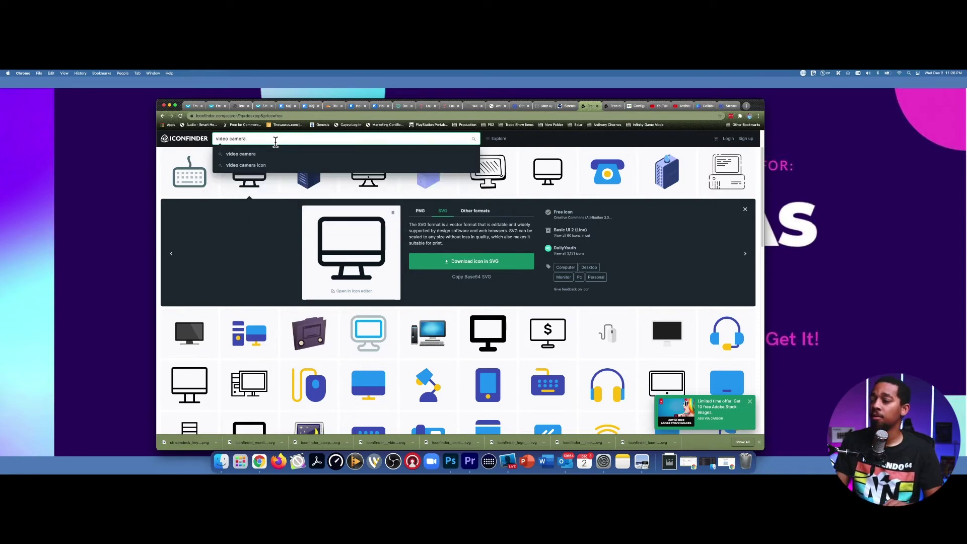
key("Return")
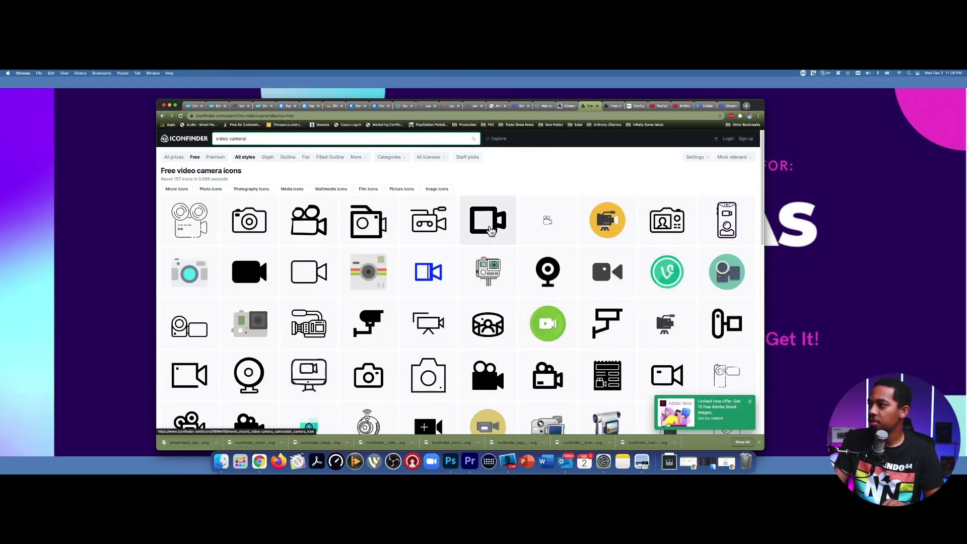
left_click(489, 226)
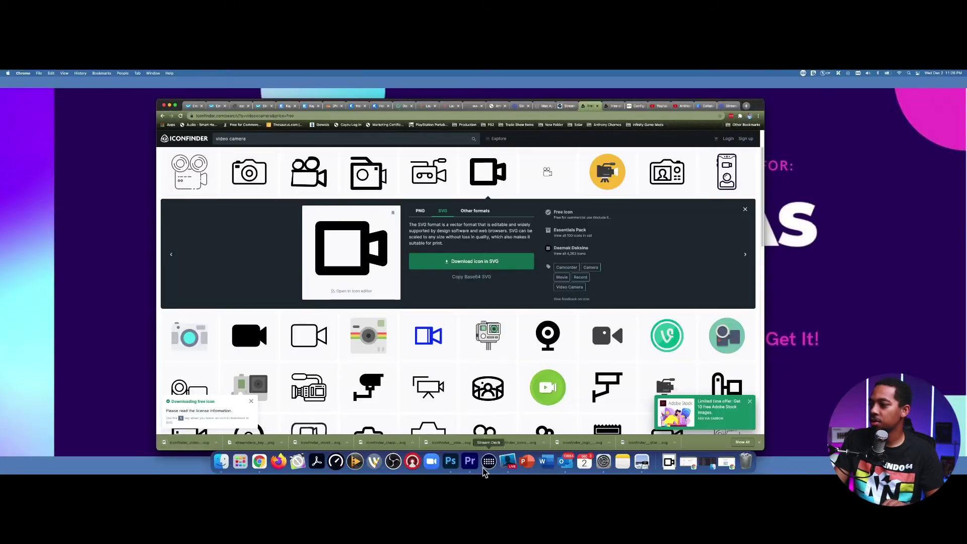
left_click(450, 461)
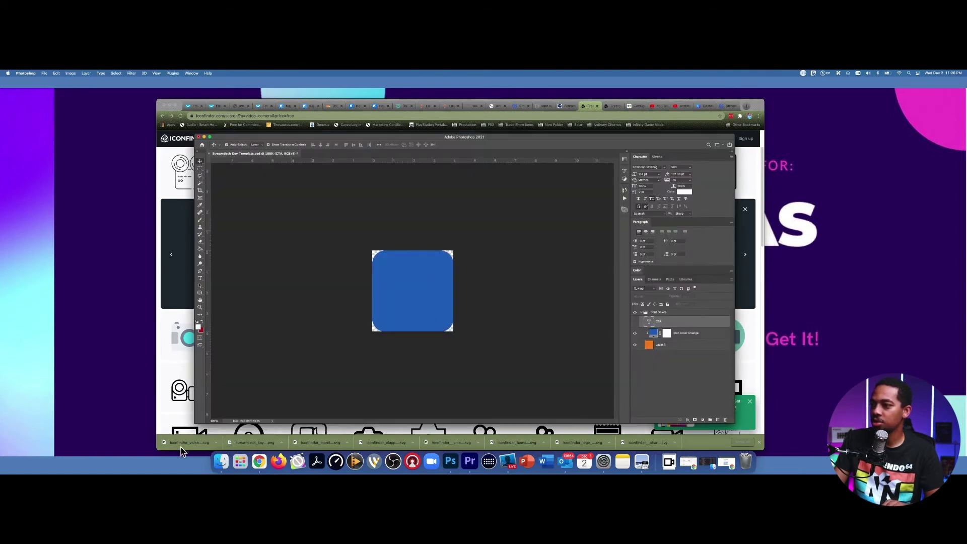
Drop the downloaded camera SVG into the Photoshop template and enlarge it
left_click_drag(182, 452, 414, 263)
key("super+Tab")
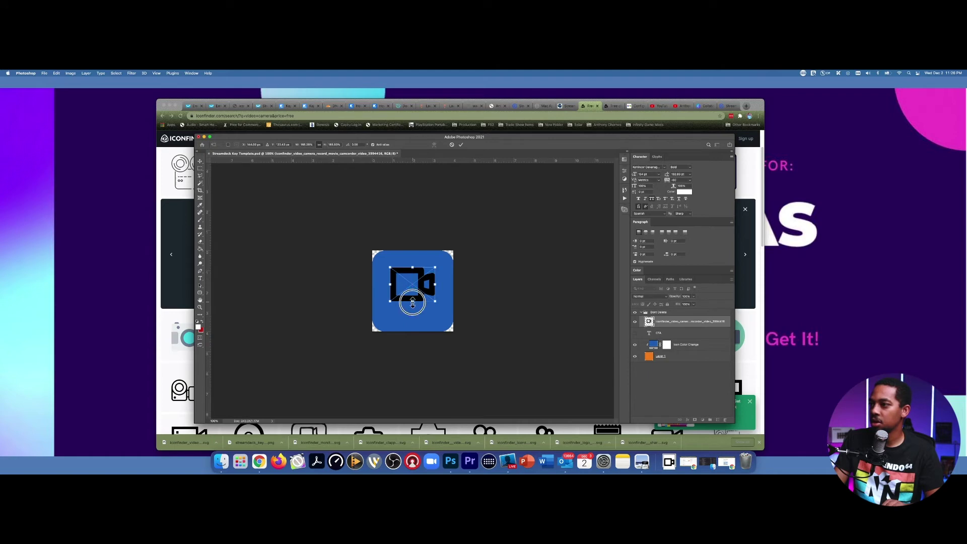
left_click_drag(413, 301, 416, 311)
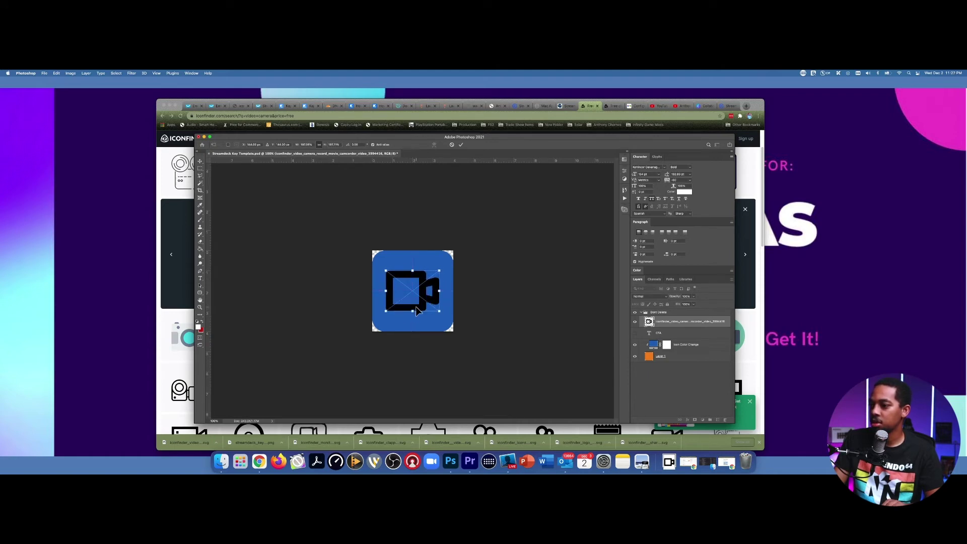
key("Return")
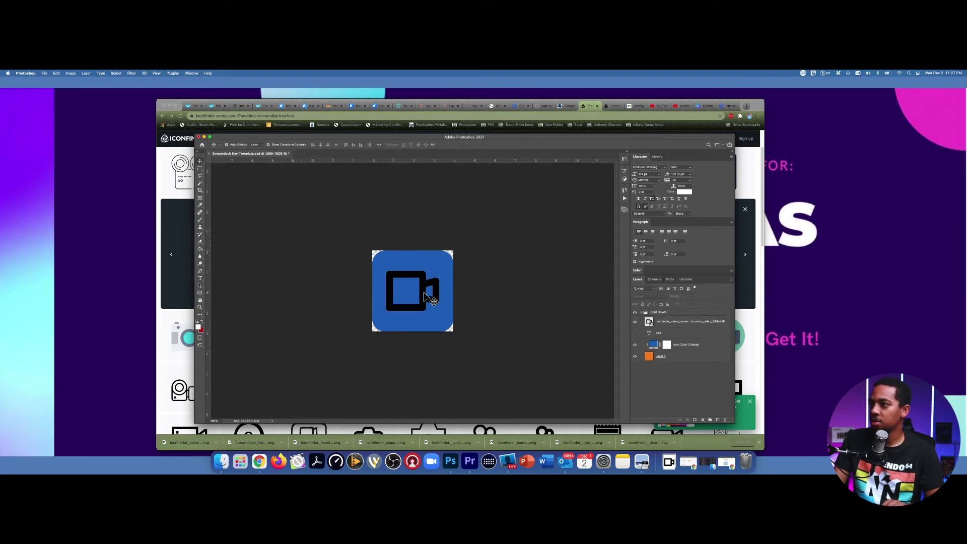
Move the camera icon right onto the middle of the blue key
left_click_drag(419, 295, 426, 298)
left_click(519, 350)
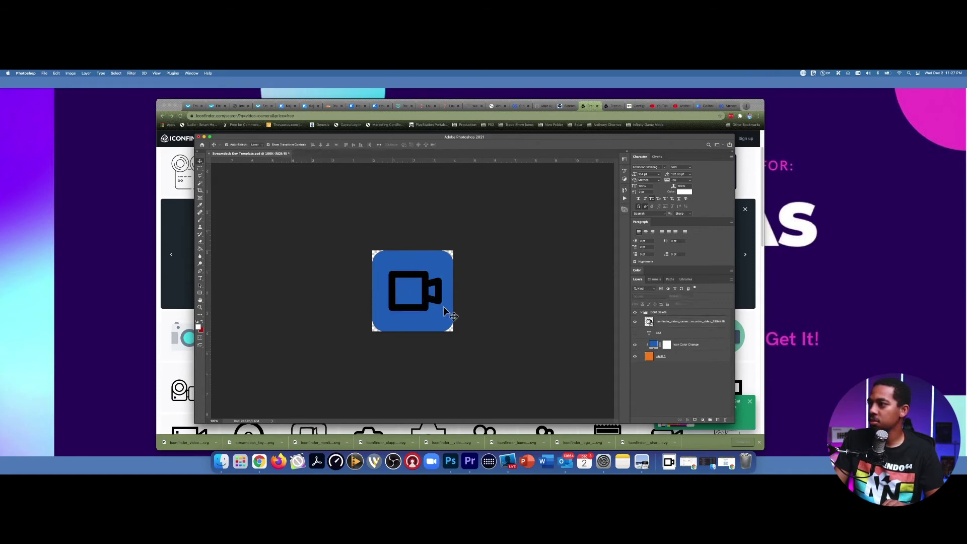
left_click_drag(427, 287, 427, 293)
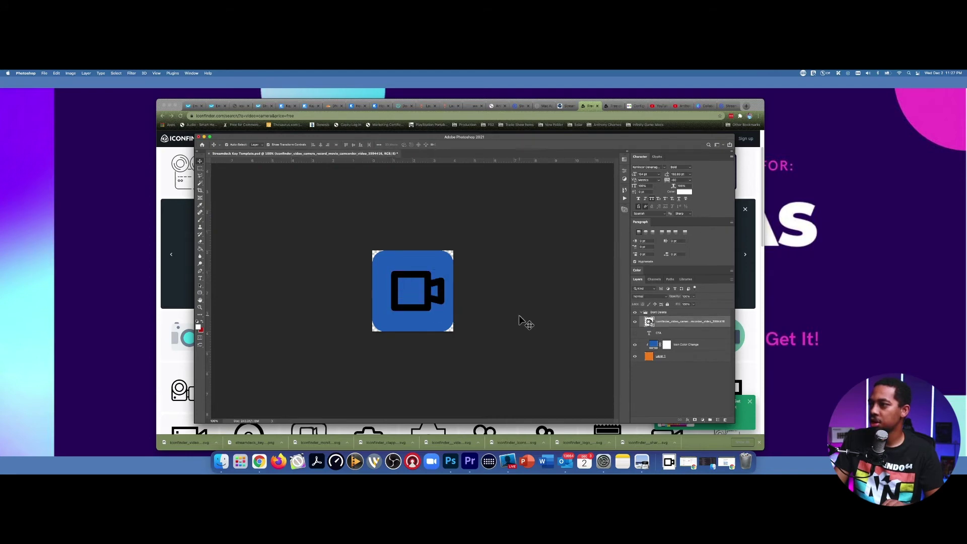
left_click(522, 321)
Nudge the camera icon up and right to centre it, then drag its layer down the stack
left_click(430, 297)
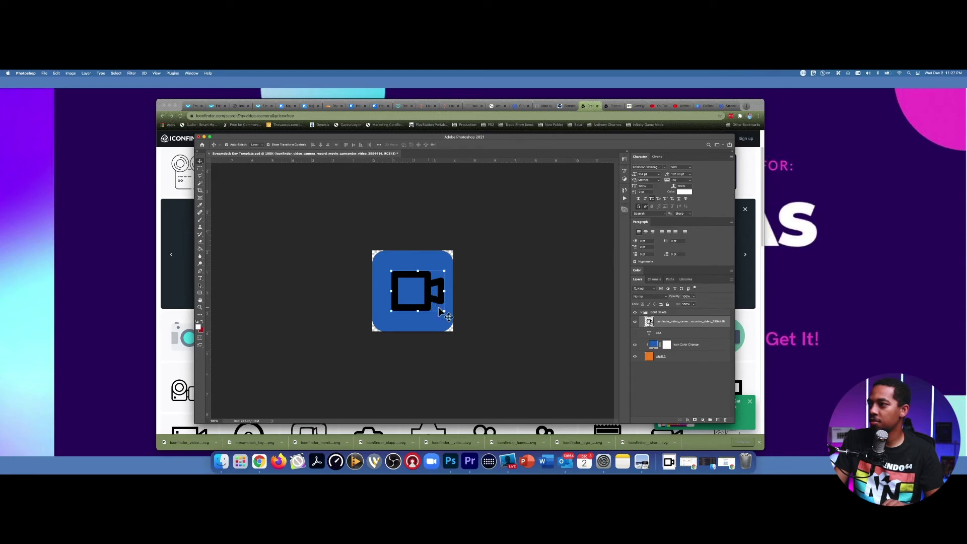
left_click(435, 295)
left_click(428, 290)
left_click_drag(428, 290, 421, 293)
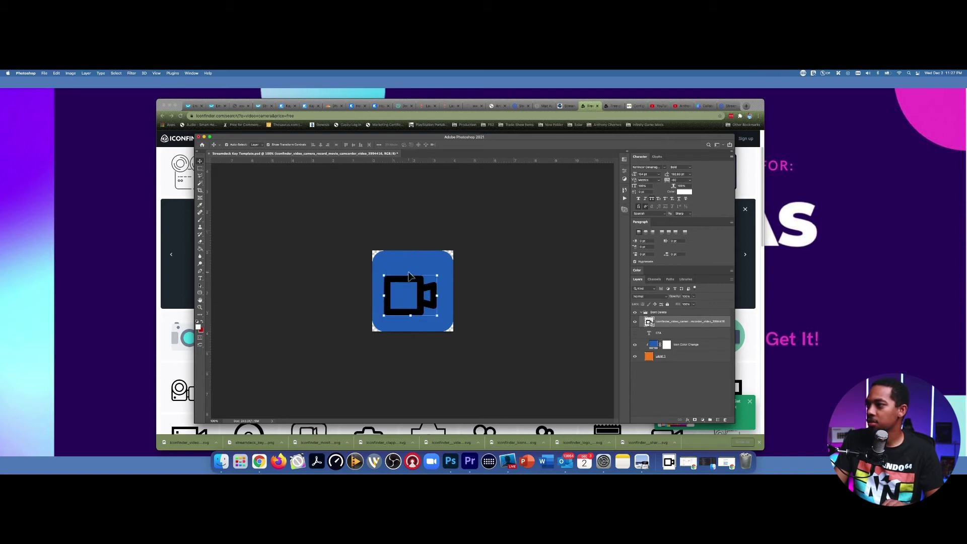
left_click_drag(418, 292, 430, 278)
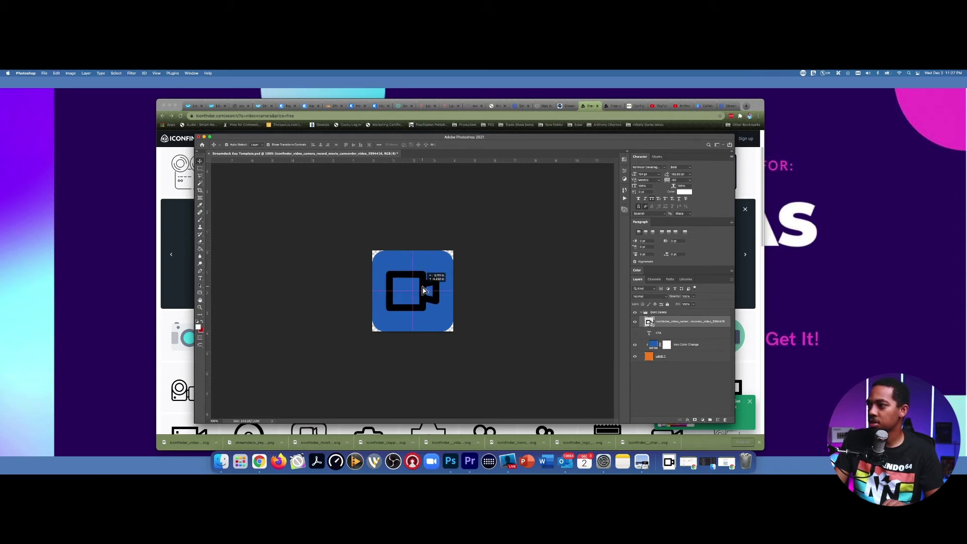
left_click(518, 306)
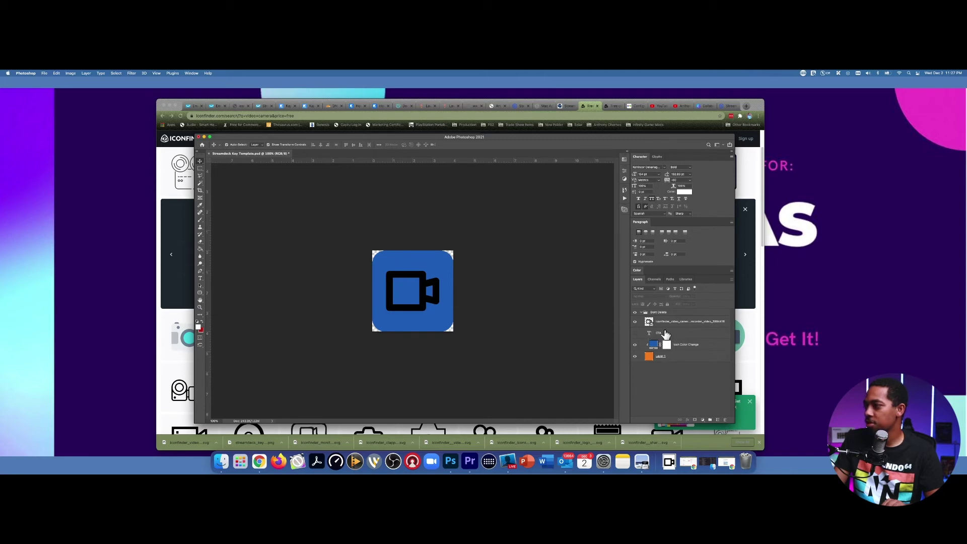
left_click_drag(658, 322, 675, 359)
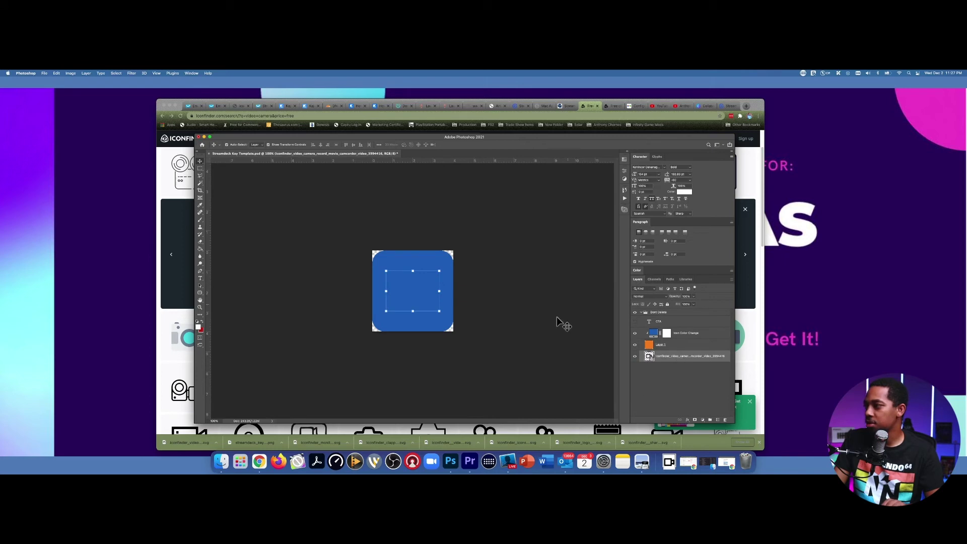
Move the iconfinder camera layer from the bottom to the top of the Layers panel
left_click(687, 354)
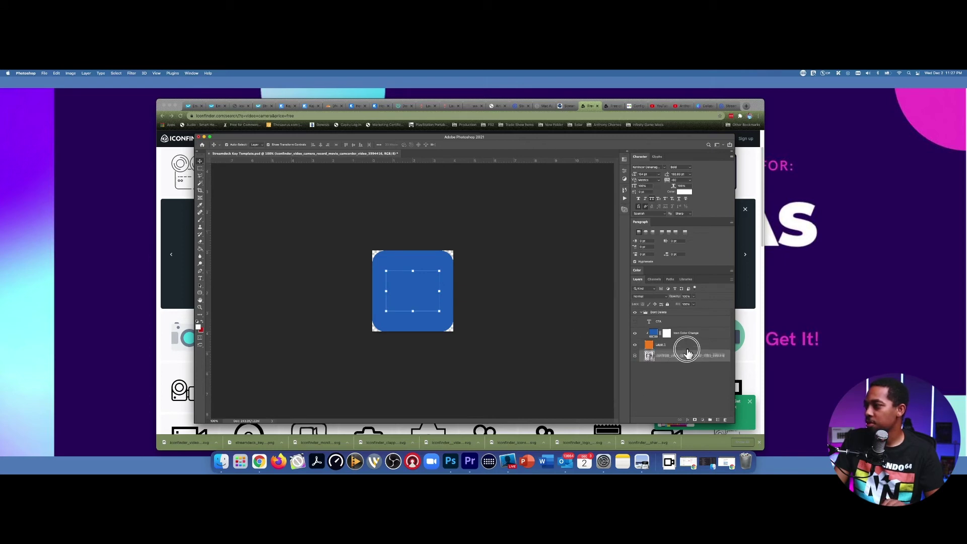
left_click_drag(688, 352, 673, 312)
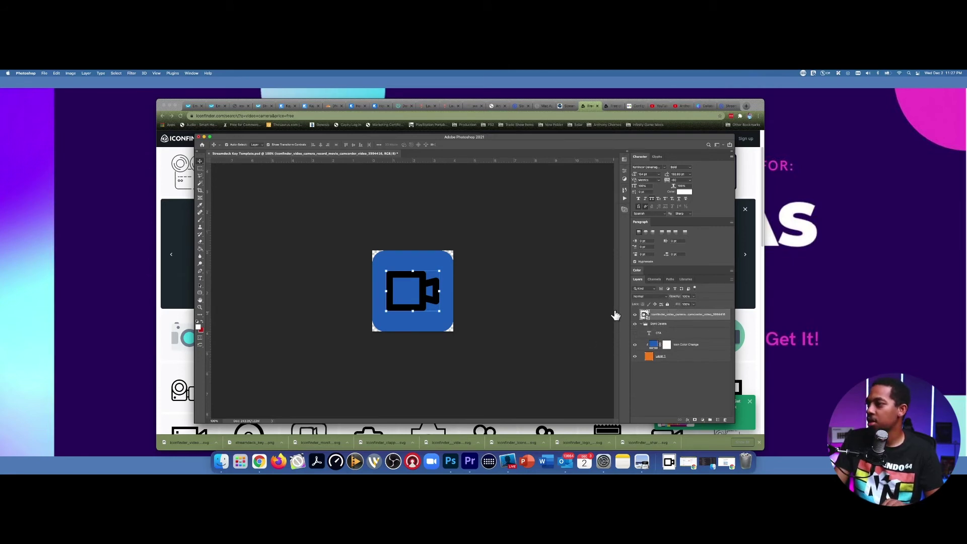
mouse_move(727, 316)
left_mouse_down()
mouse_move(693, 328)
mouse_move(729, 318)
left_mouse_up()
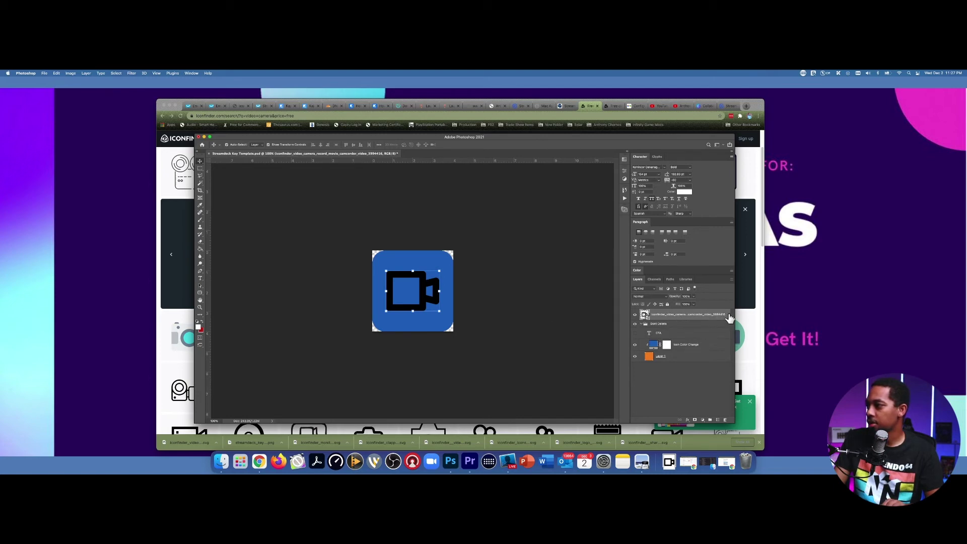
Add a Color Overlay effect to the camera layer in Layer Style
double_click(729, 315)
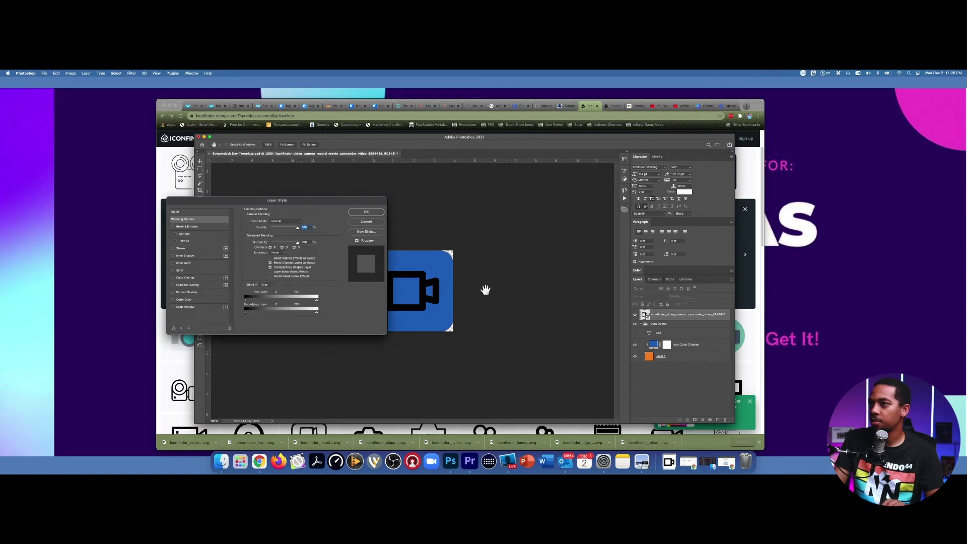
left_click_drag(332, 201, 441, 219)
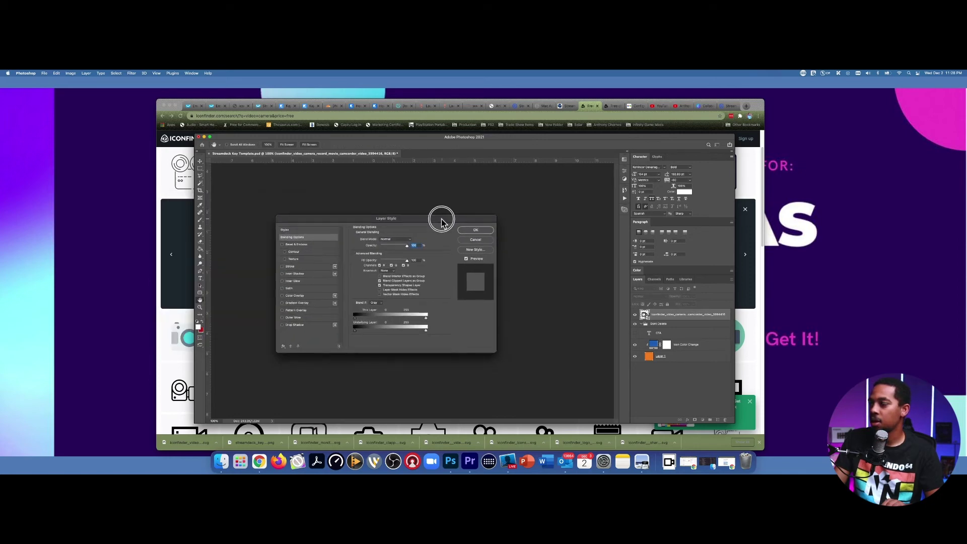
left_click(283, 296)
left_click(292, 296)
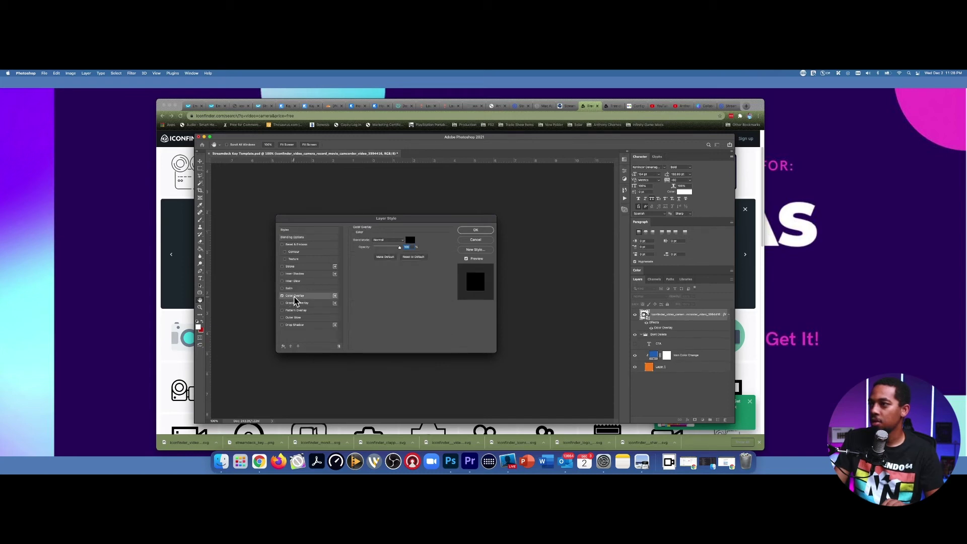
left_click_drag(420, 223, 609, 237)
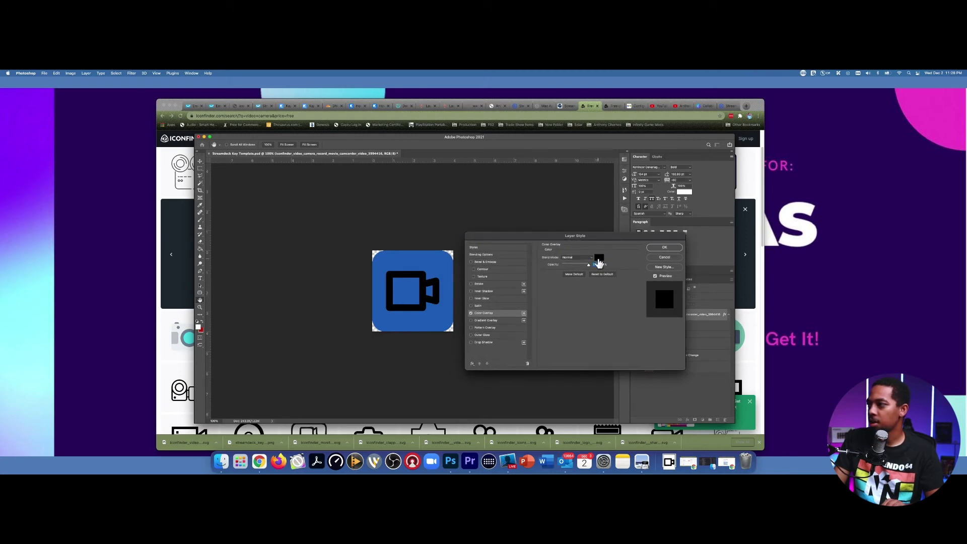
Set the overlay colour to white (#ffffff) and apply the layer style
left_click(599, 259)
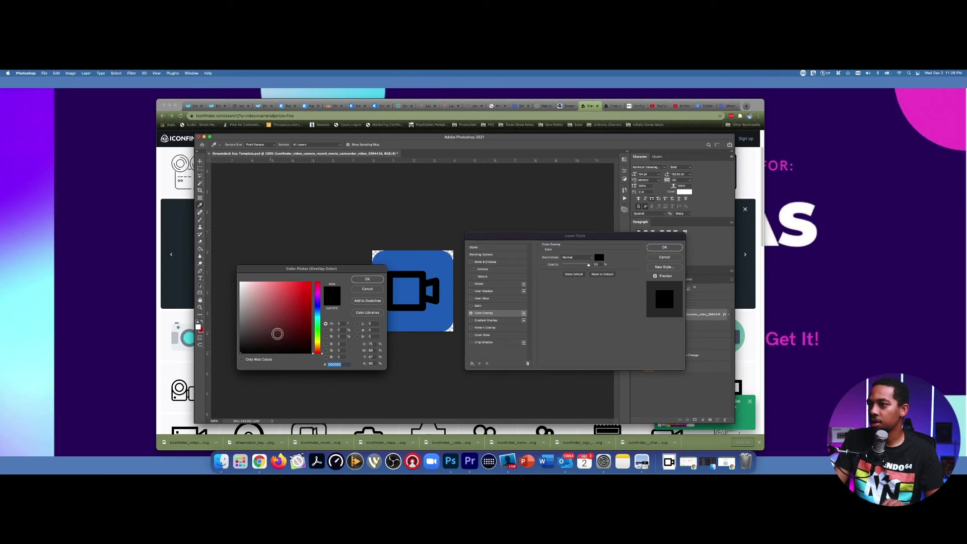
left_click_drag(266, 311, 236, 277)
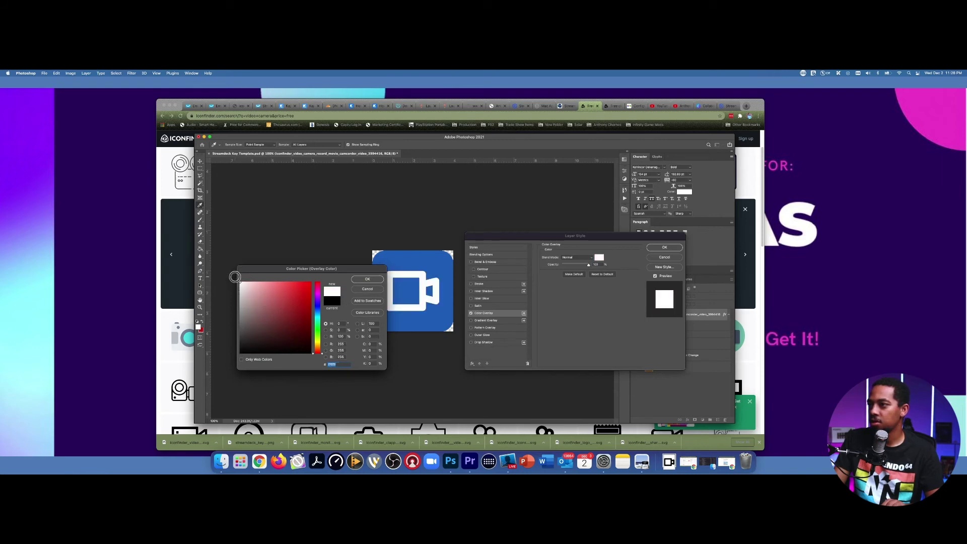
left_click_drag(360, 267, 343, 266)
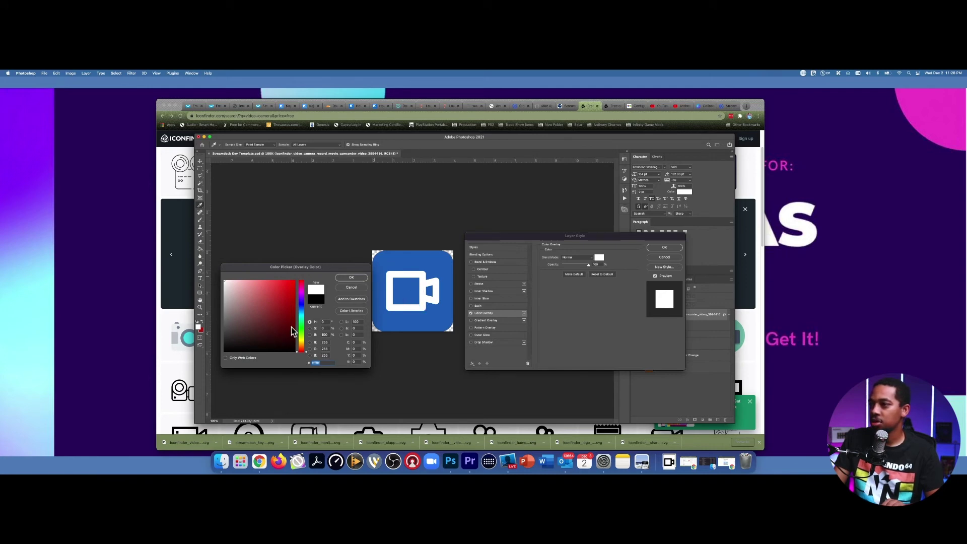
mouse_move(283, 309)
left_mouse_down()
mouse_move(299, 341)
mouse_move(263, 309)
mouse_move(256, 285)
left_mouse_up()
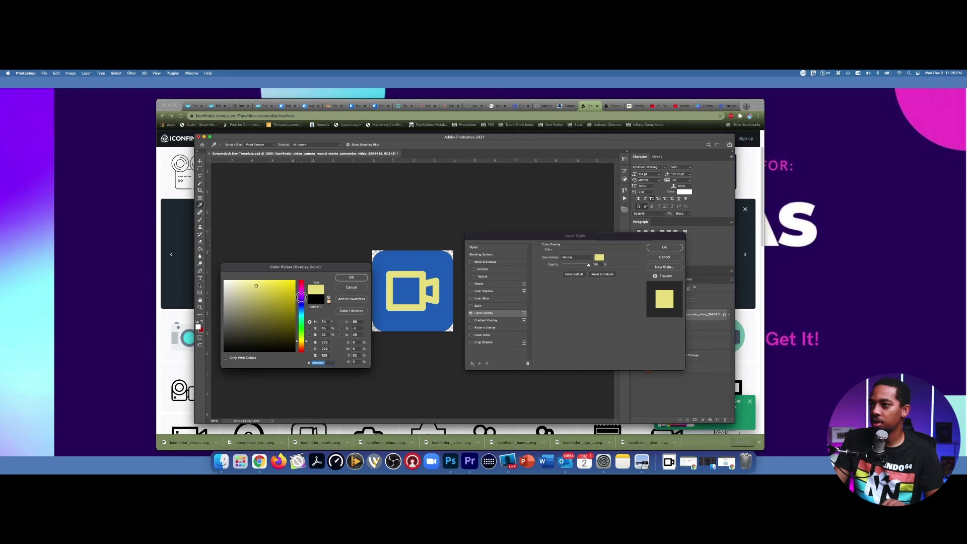
left_click_drag(277, 324, 207, 254)
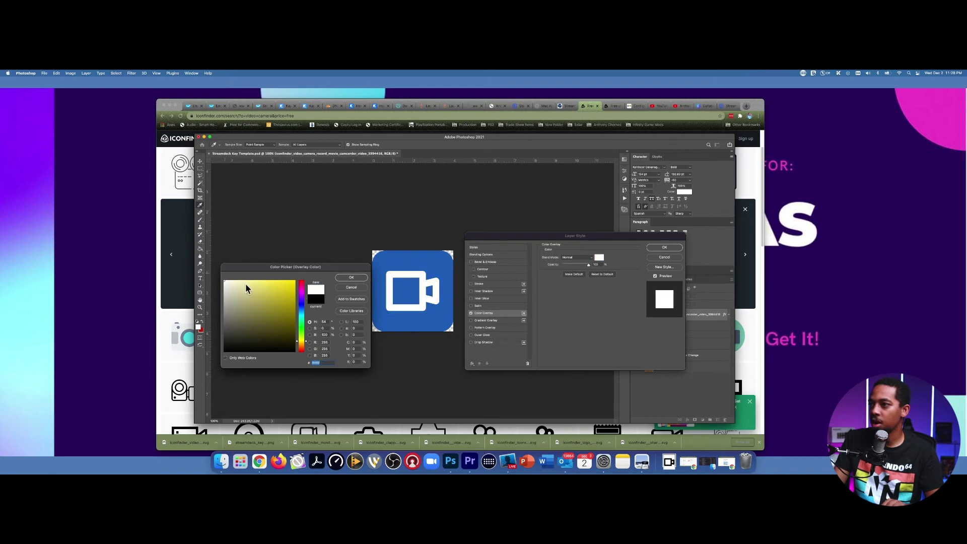
left_click(351, 278)
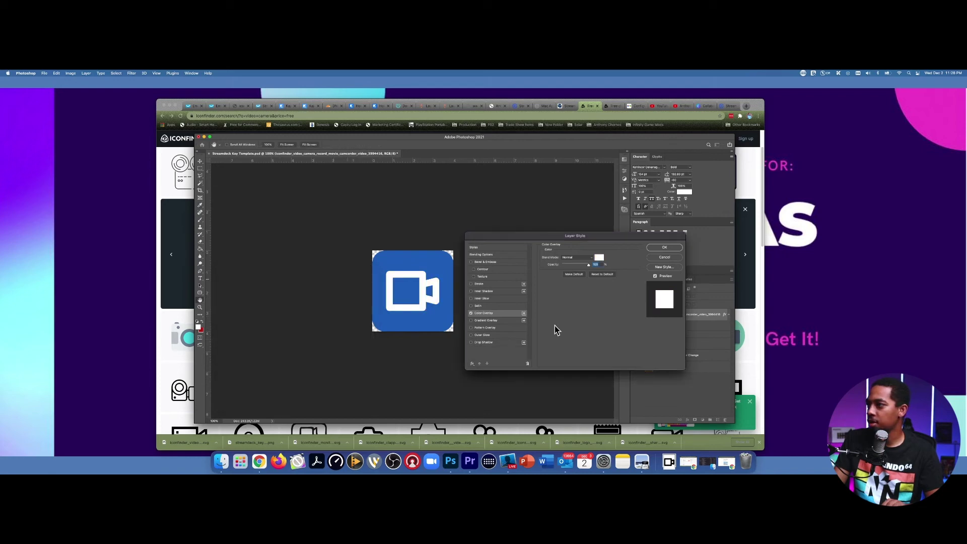
left_click(666, 250)
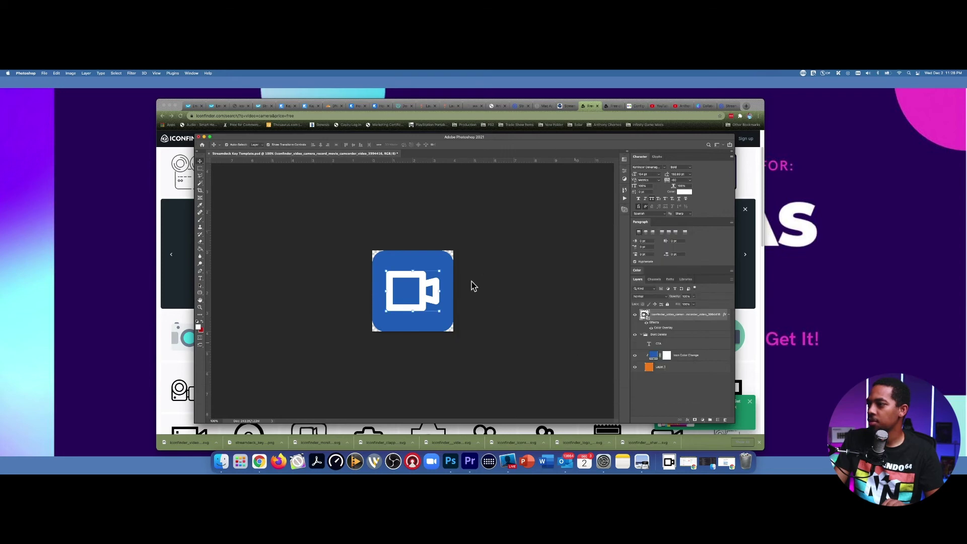
Quick Export the key design as a PNG named '1.png'
left_click(497, 295)
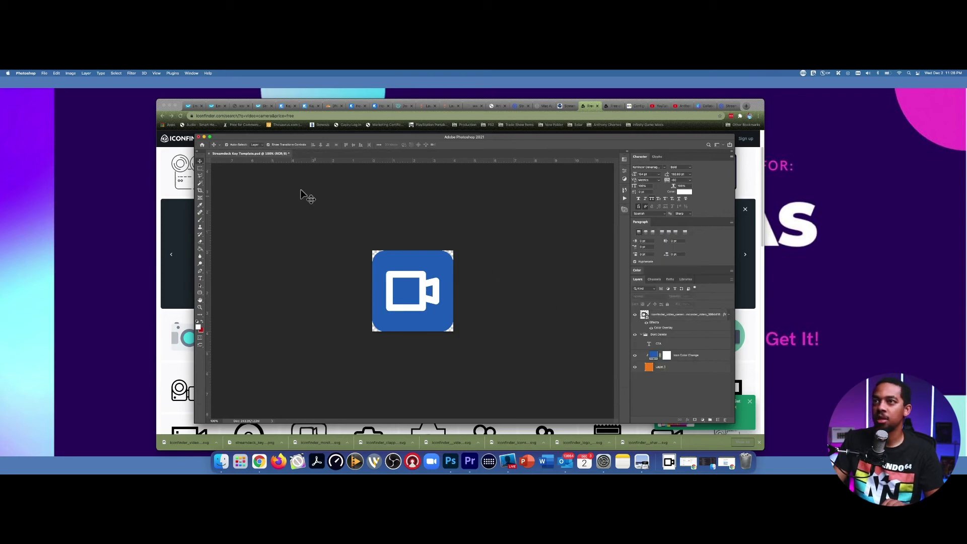
left_click(45, 73)
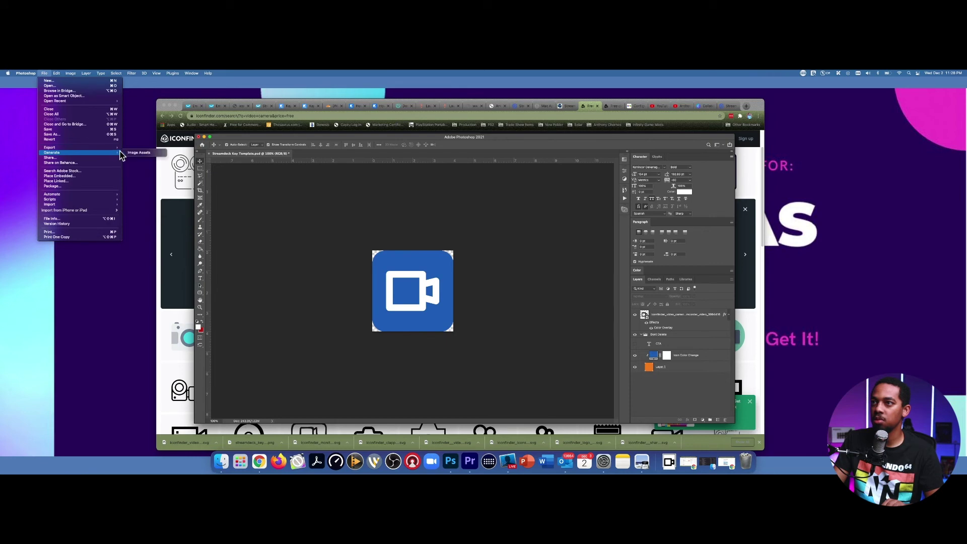
left_click(129, 149)
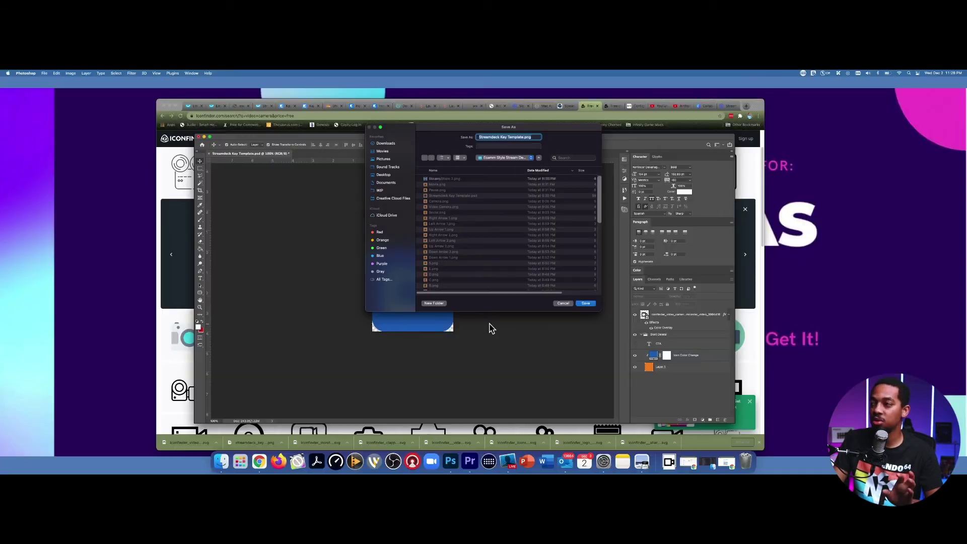
left_click(521, 138)
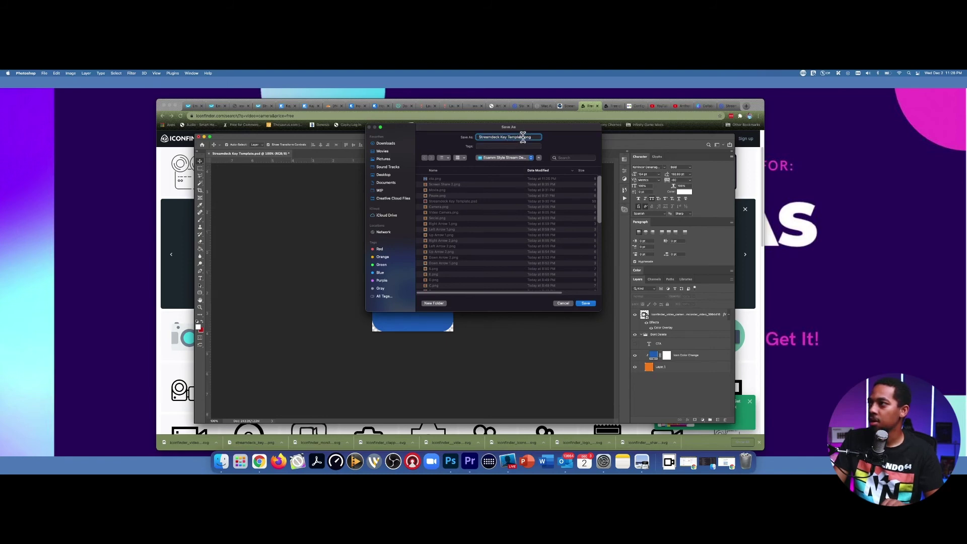
key("super+a")
type("1.png")
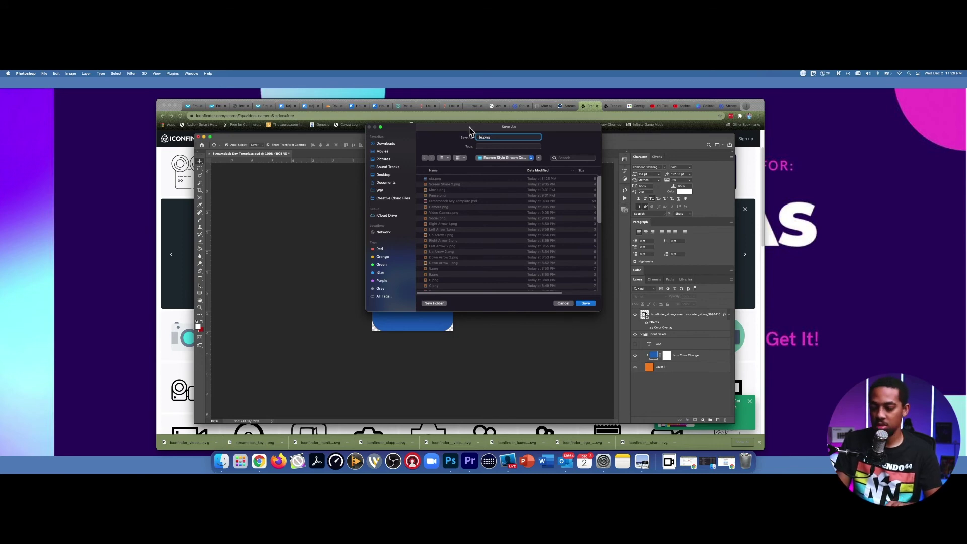
key("Return")
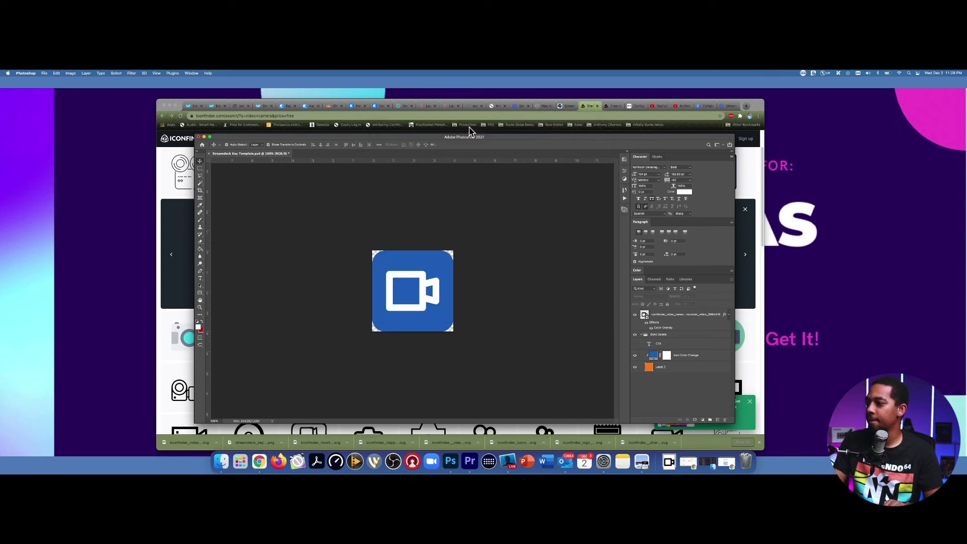
left_click(489, 461)
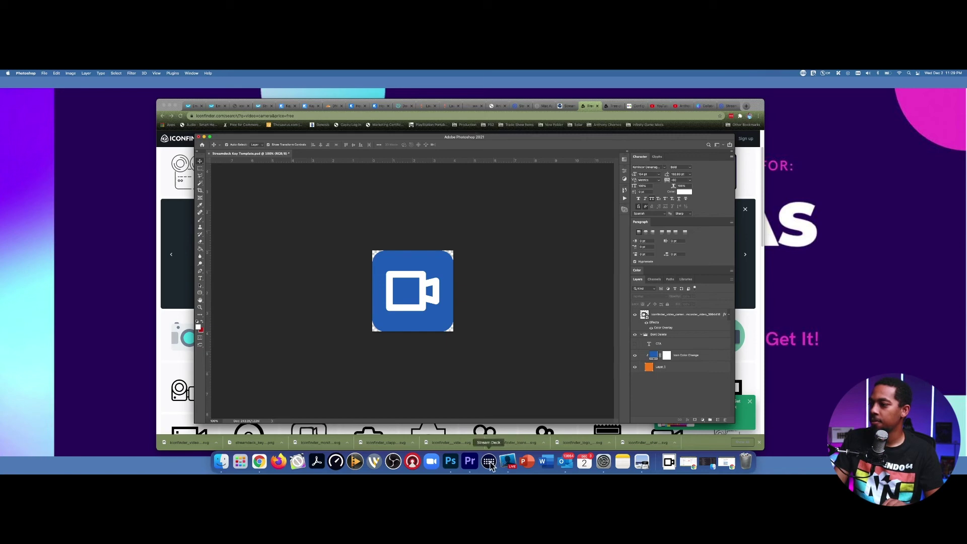
Clear Photoshop and the browser away and select the Stop Sound key in Stream Deck
left_click(205, 138)
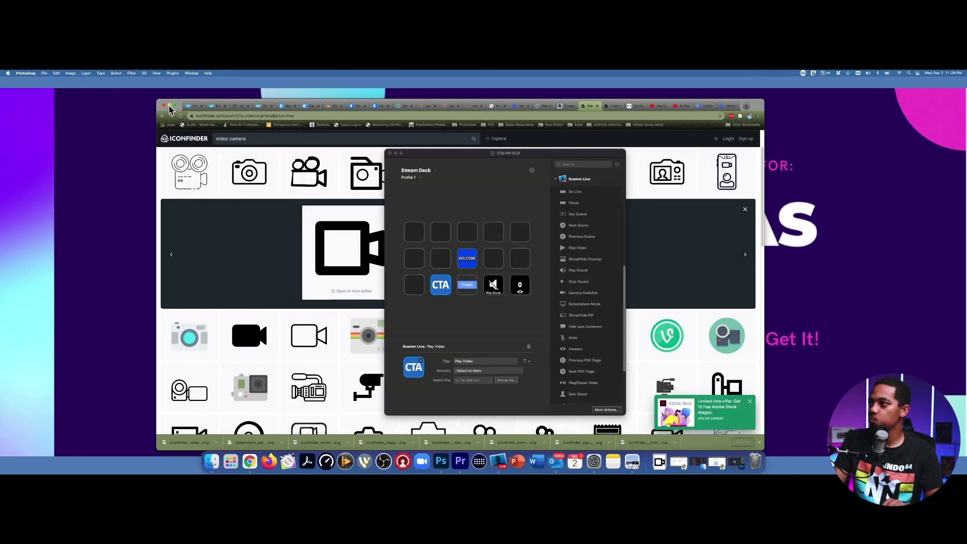
left_click(170, 106)
left_click_drag(487, 151, 448, 148)
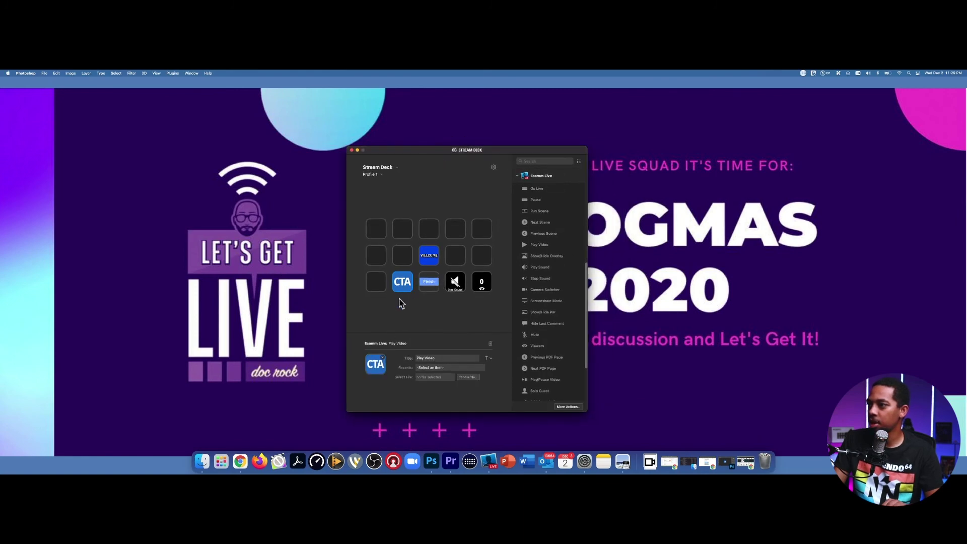
left_click(426, 286)
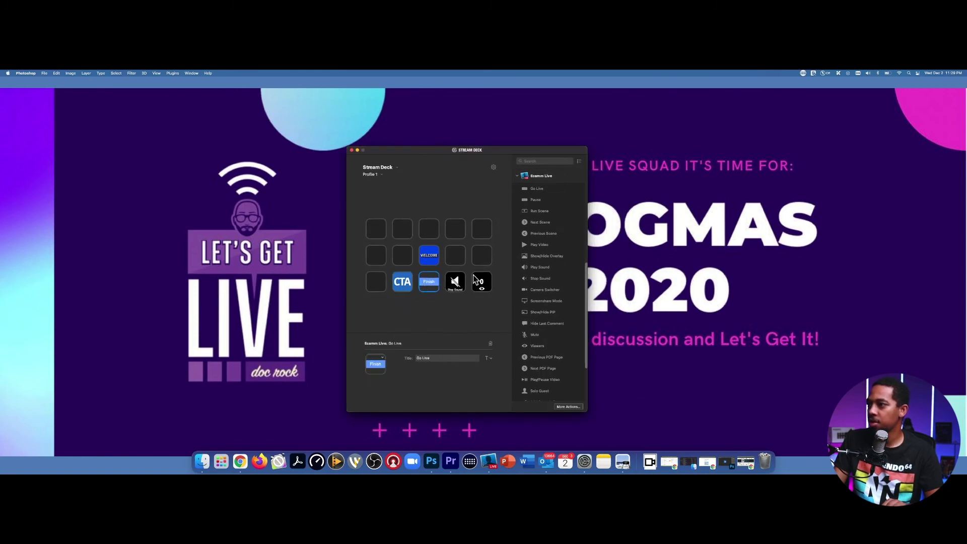
left_click(455, 282)
left_click(456, 283)
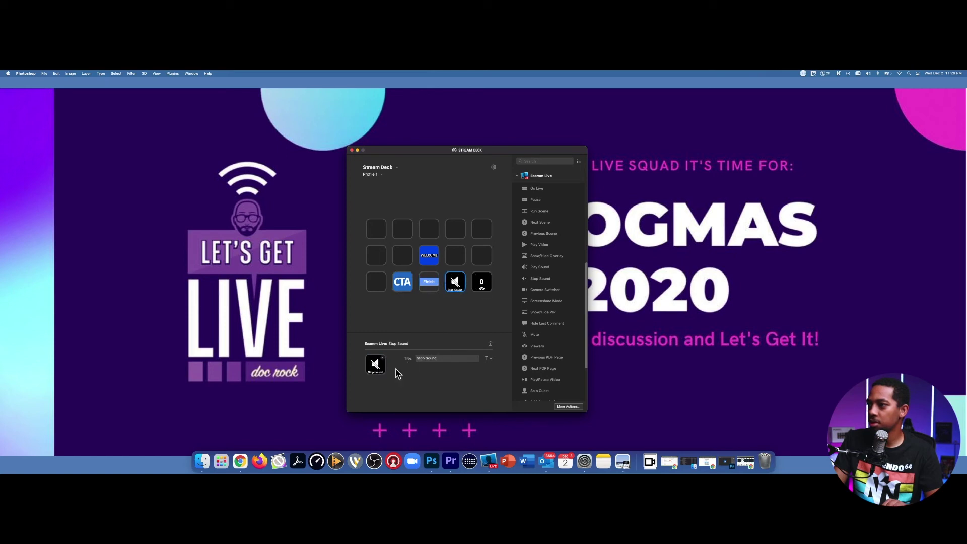
Set the Stop Sound key's icon from the exported camera PNG
left_click(384, 360)
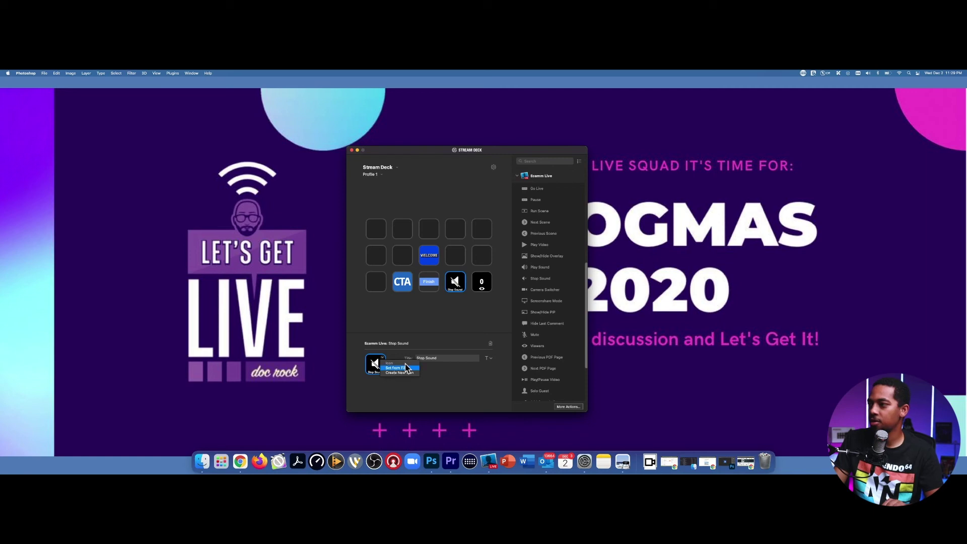
key("Return")
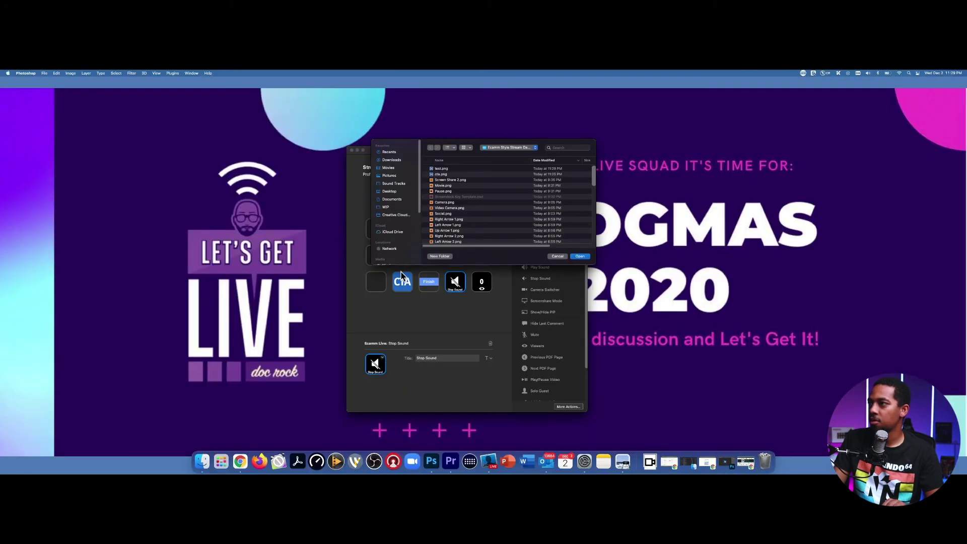
left_click(439, 169)
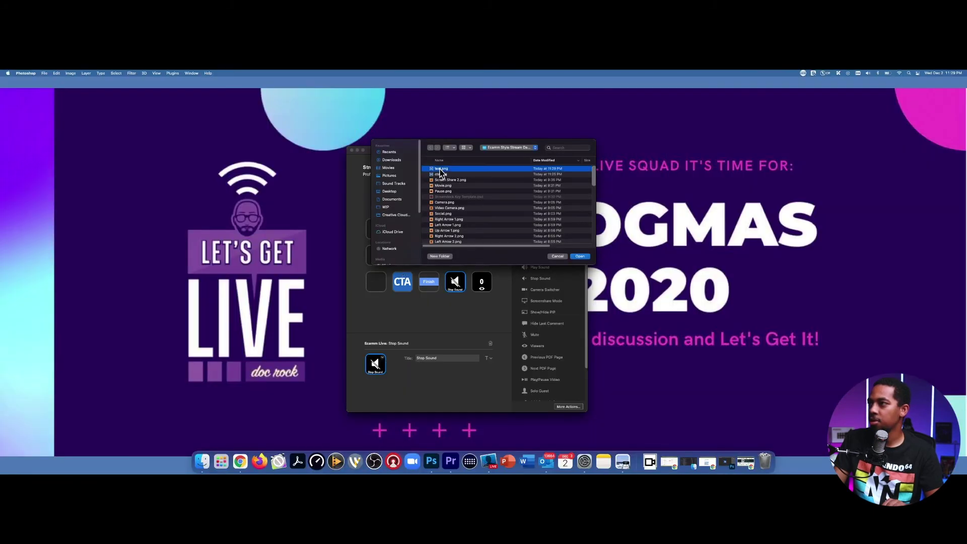
key("Return")
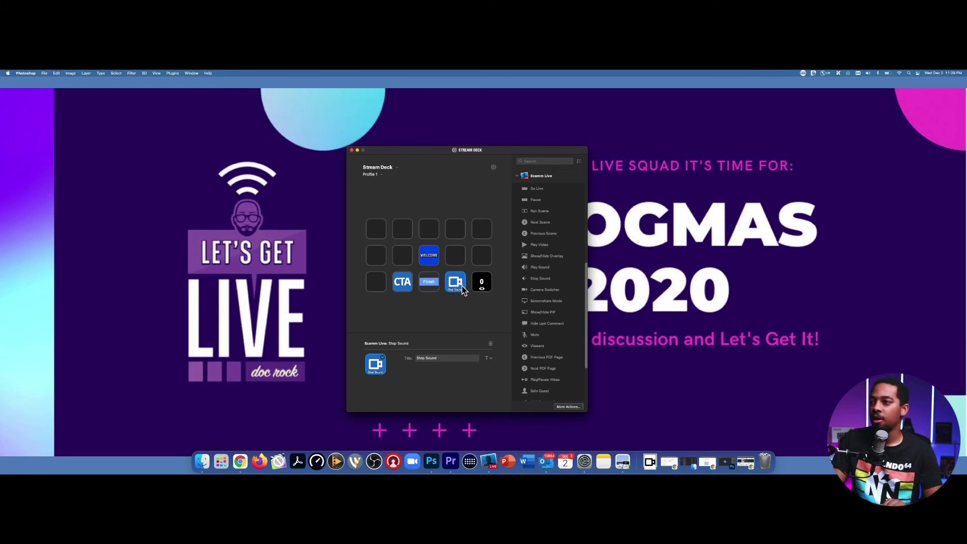
left_click(489, 359)
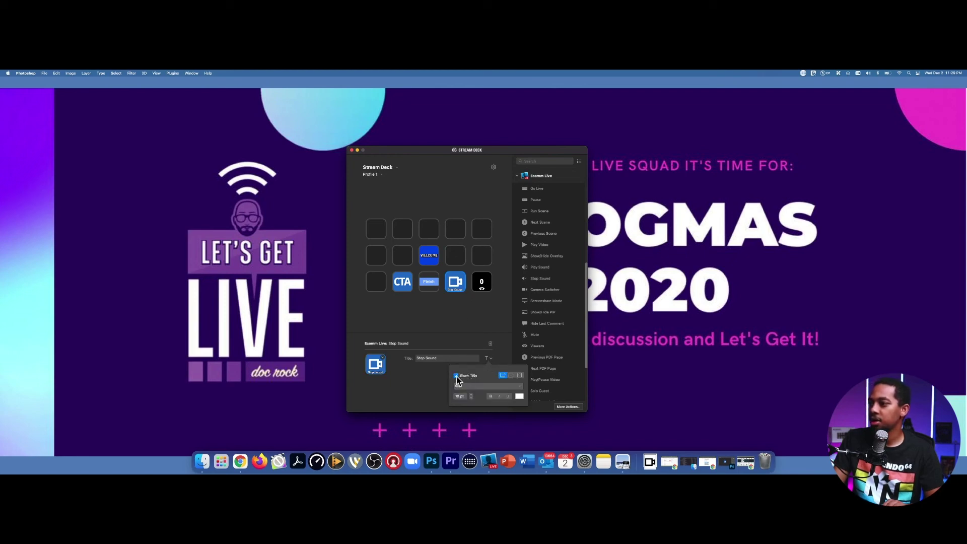
left_click(449, 319)
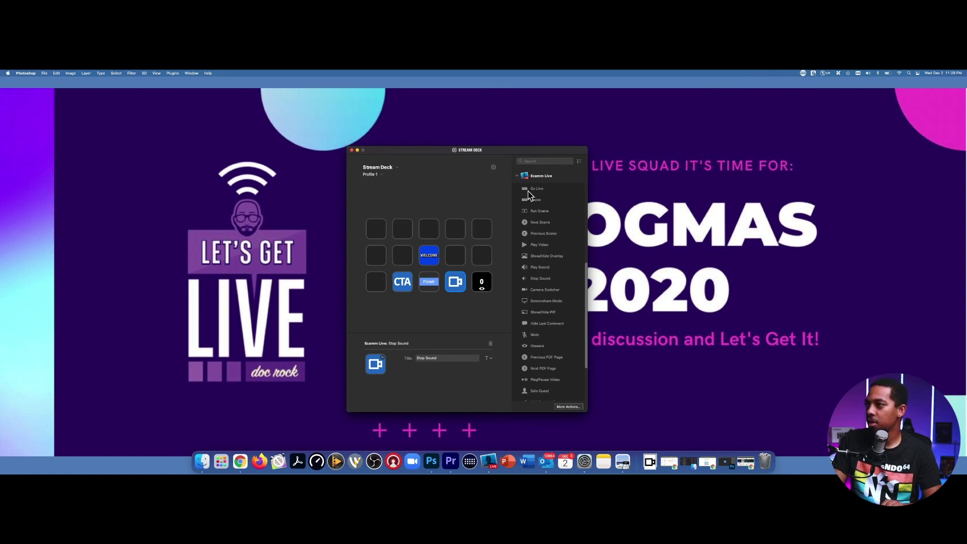
Pick Ecamm Live from the device and profile dropdown lists
left_click(381, 168)
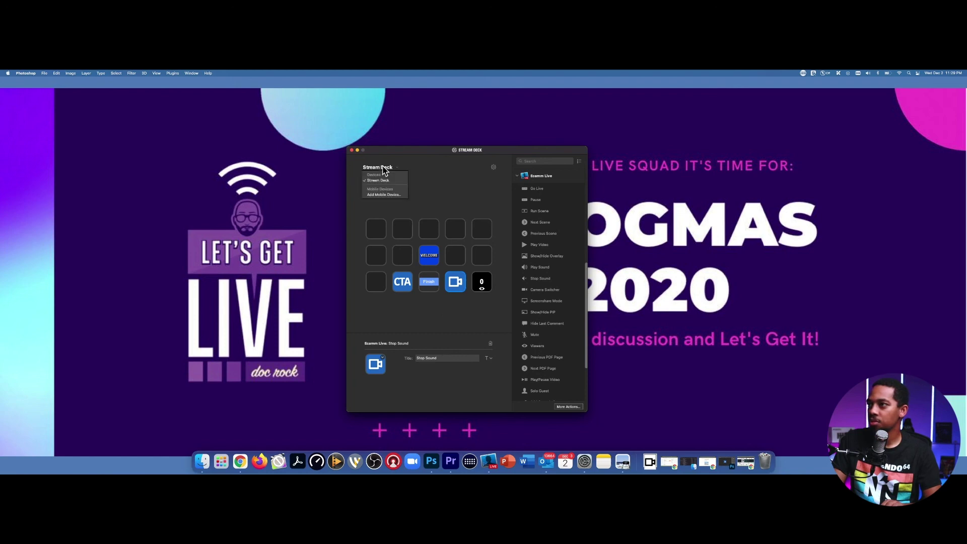
left_click(428, 173)
left_click(376, 175)
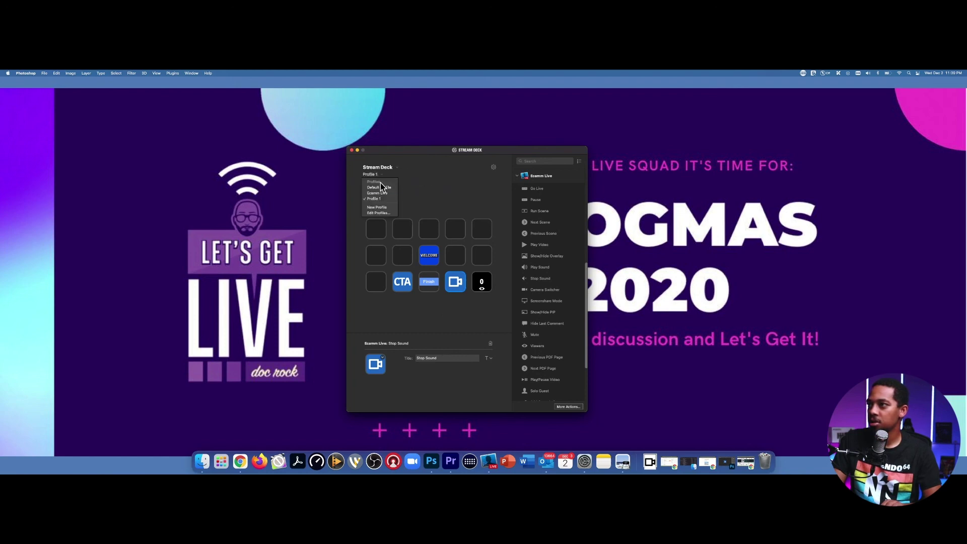
left_click(384, 194)
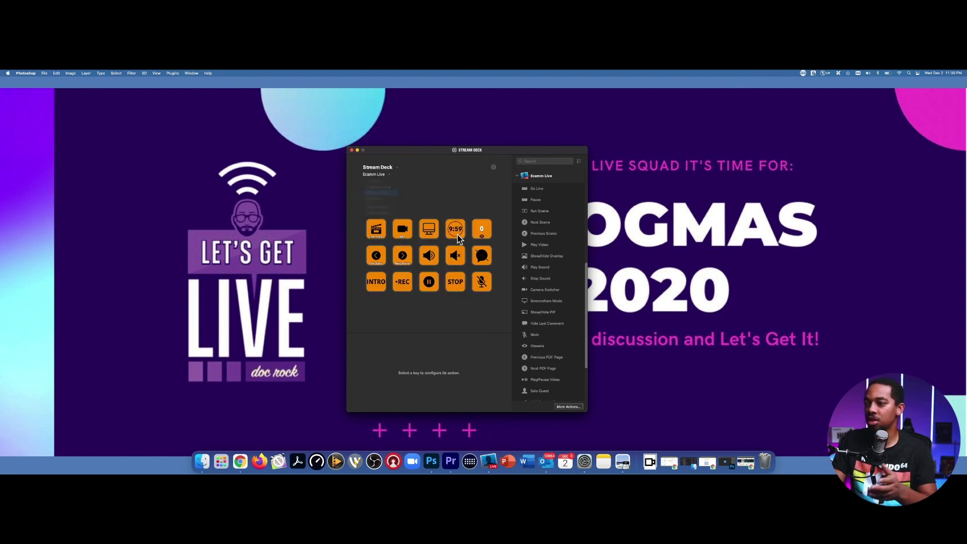